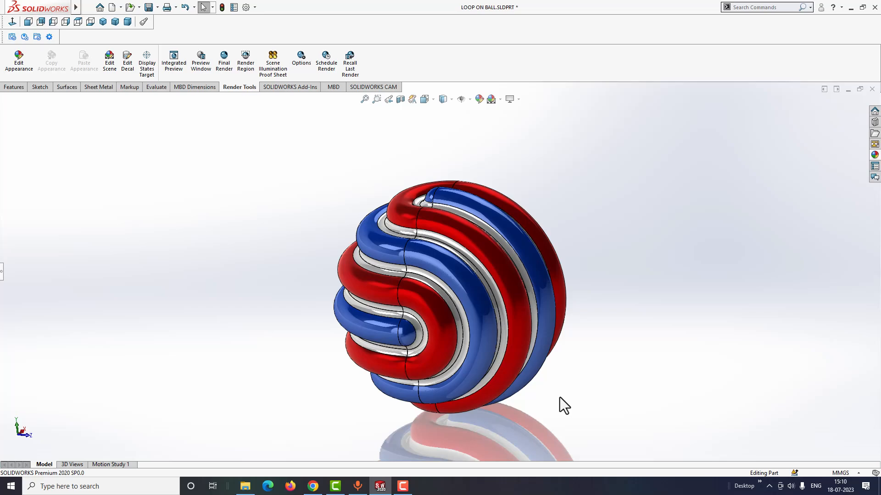
- Close the finished loop-on-ball model and create a new part document
middle_drag(560, 398, 596, 401)
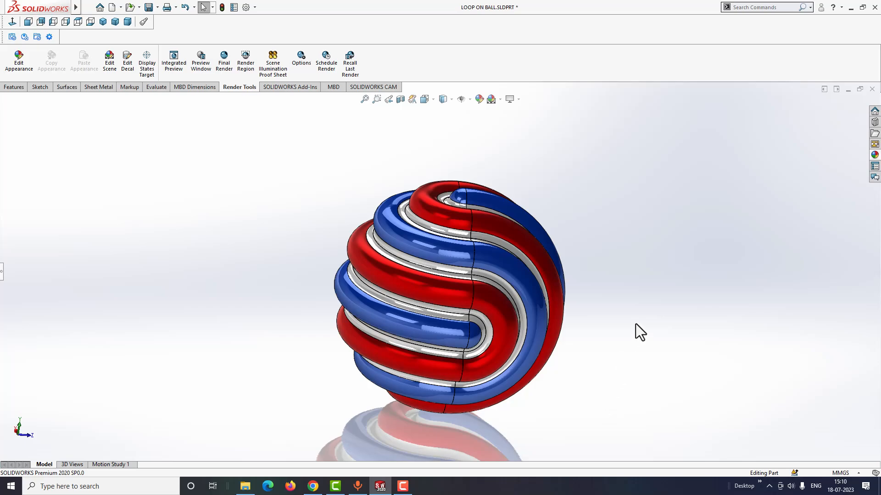
click(872, 89)
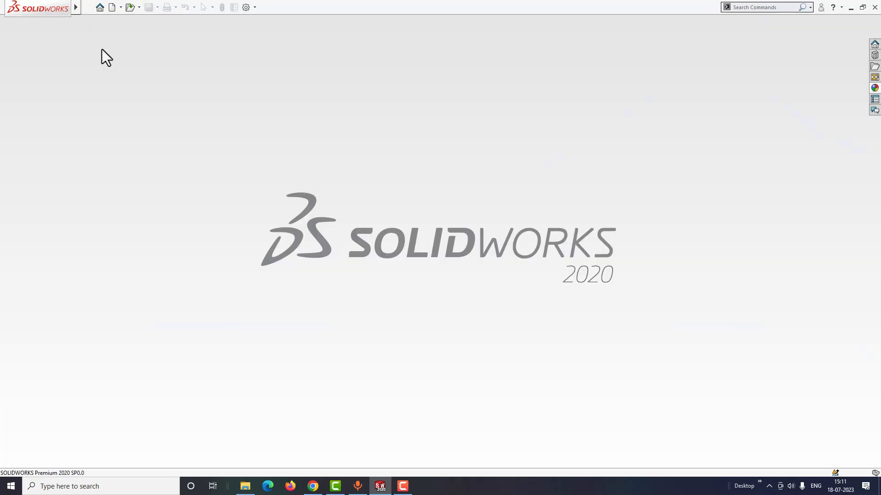
click(85, 8)
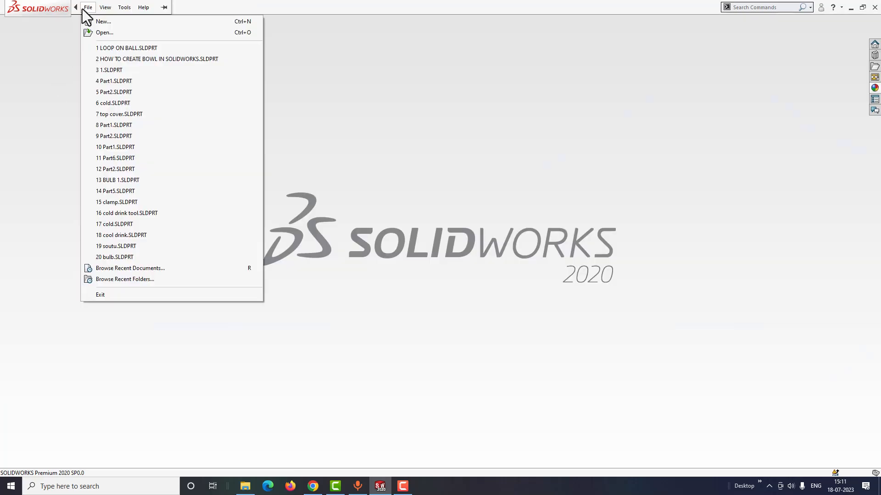
click(98, 21)
click(210, 229)
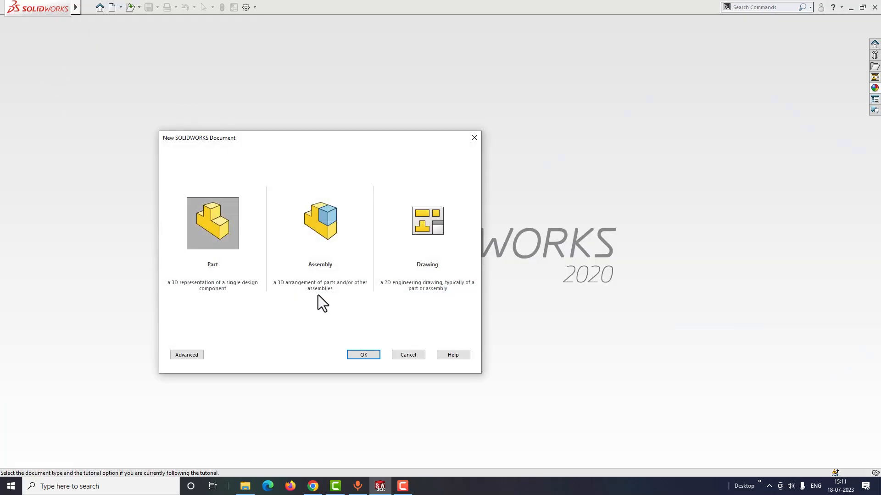
click(363, 355)
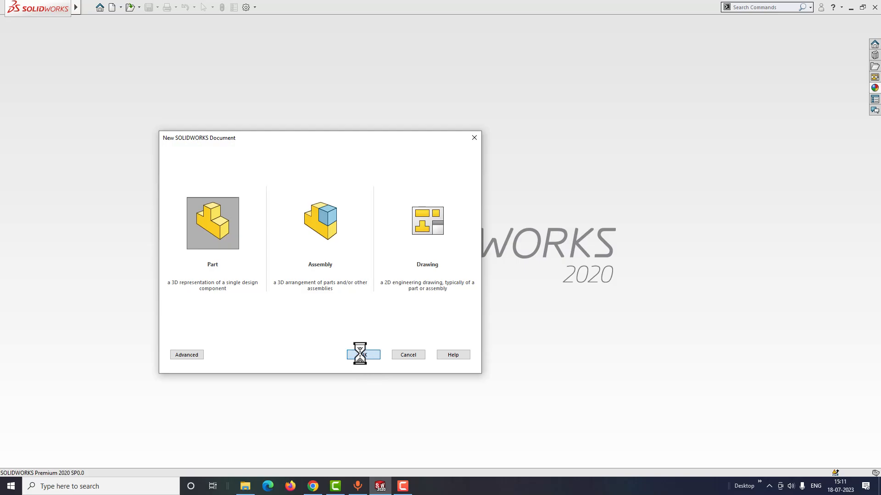
- Start a sketch on the Front Plane and draw a circle about 120 mm in diameter centred on the origin
click(30, 183)
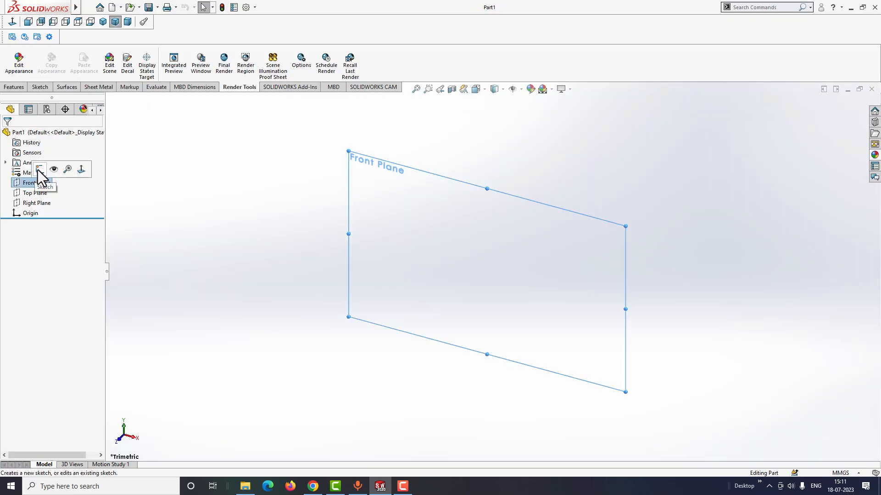
click(38, 168)
click(78, 51)
click(492, 270)
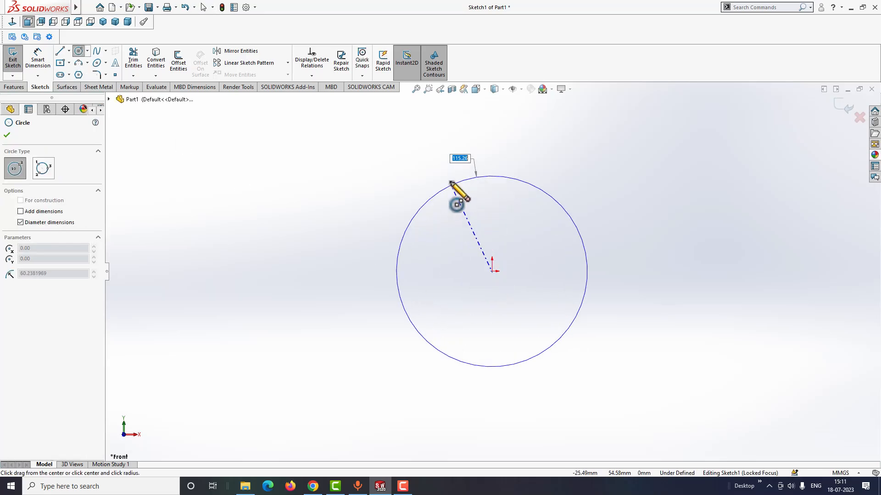
click(450, 182)
- Dimension the circle's diameter as 100 mm
click(39, 62)
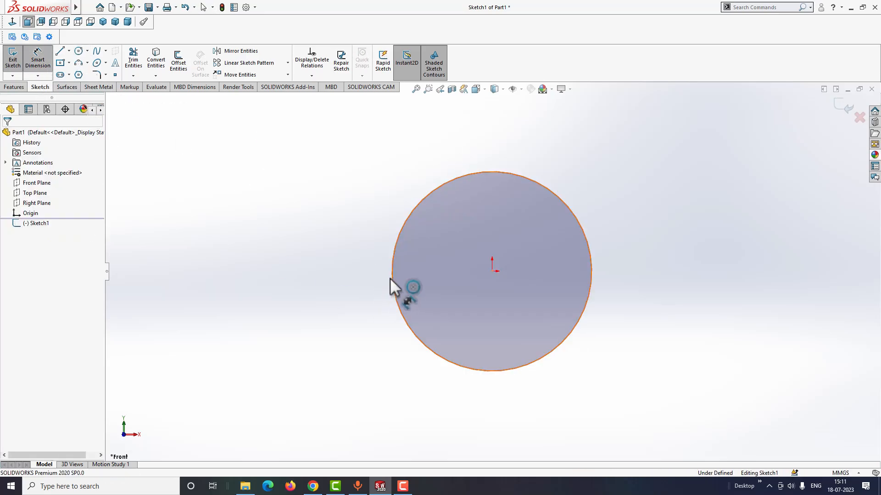
click(391, 278)
click(330, 277)
text(100)
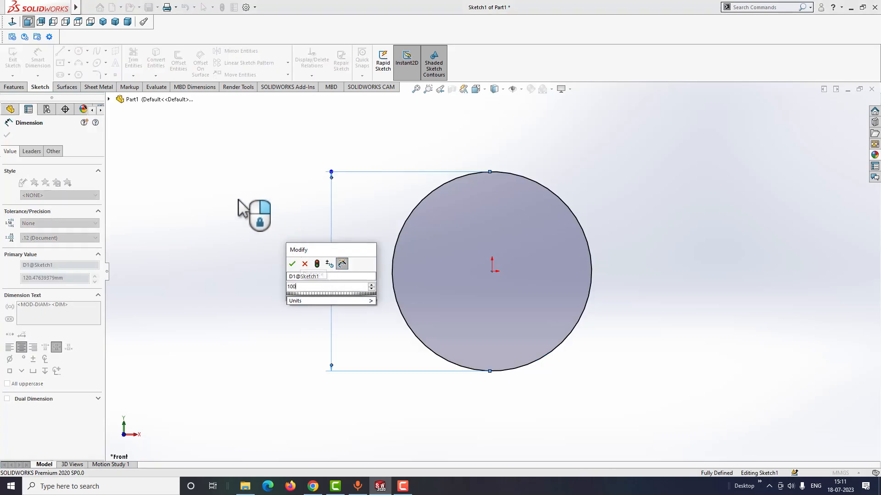
key(Return)
key(Escape)
- Draw a vertical and a horizontal centerline from the origin to the circle's top and left quadrant points
click(69, 51)
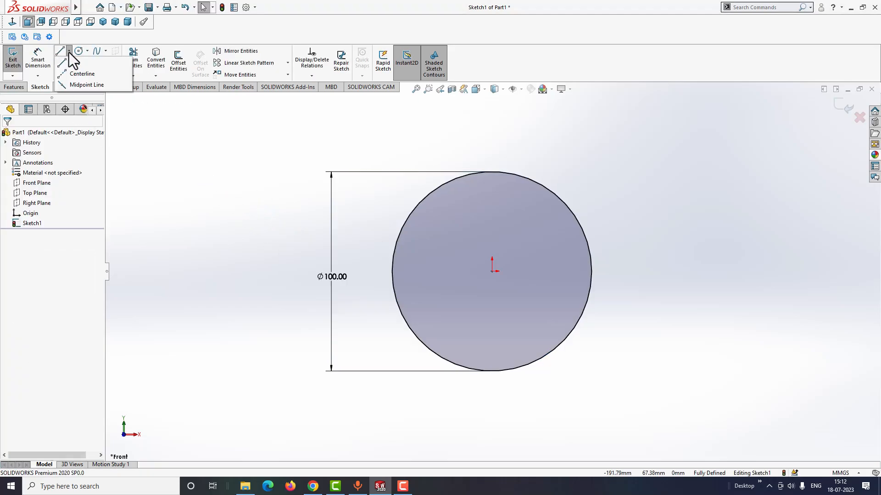
click(75, 72)
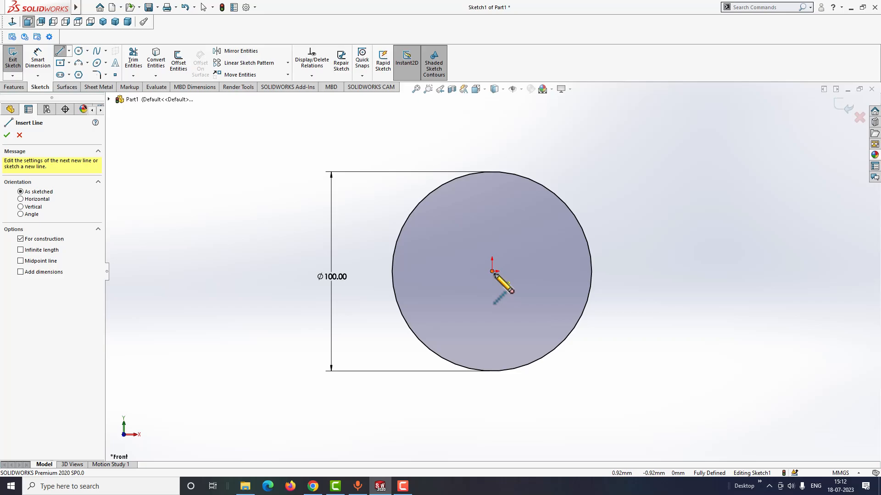
click(492, 271)
click(492, 172)
click(69, 51)
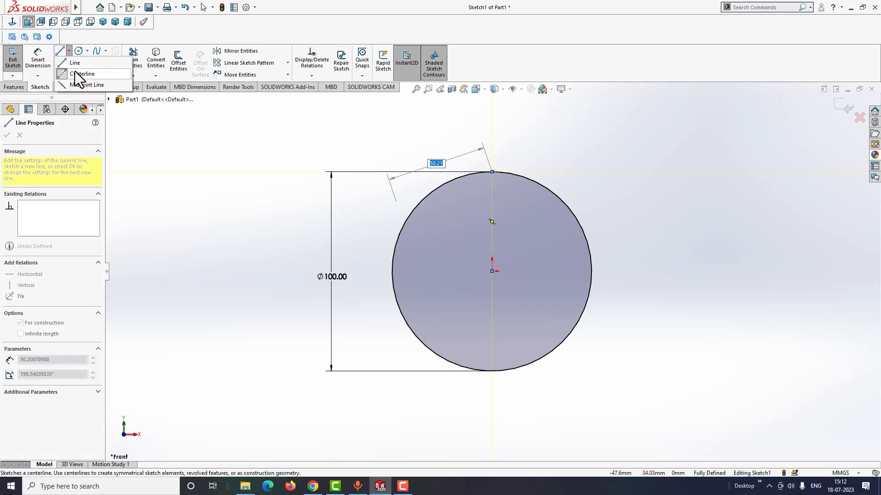
key(Escape)
click(69, 51)
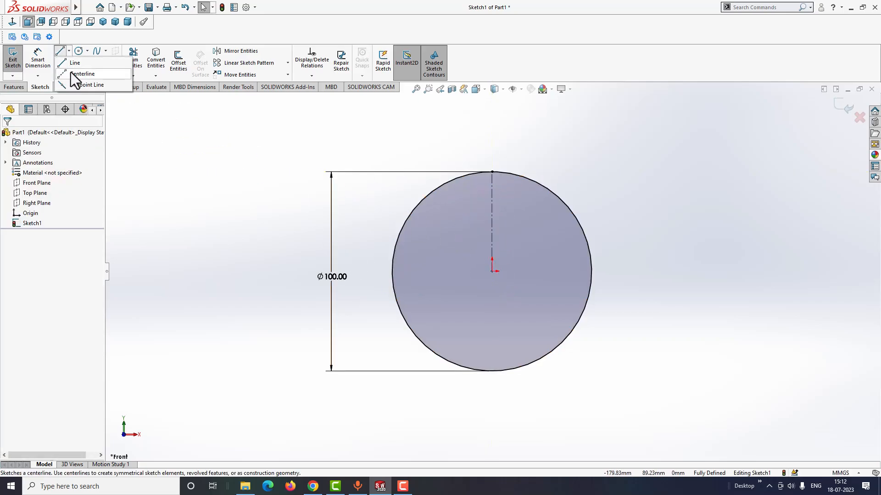
click(71, 72)
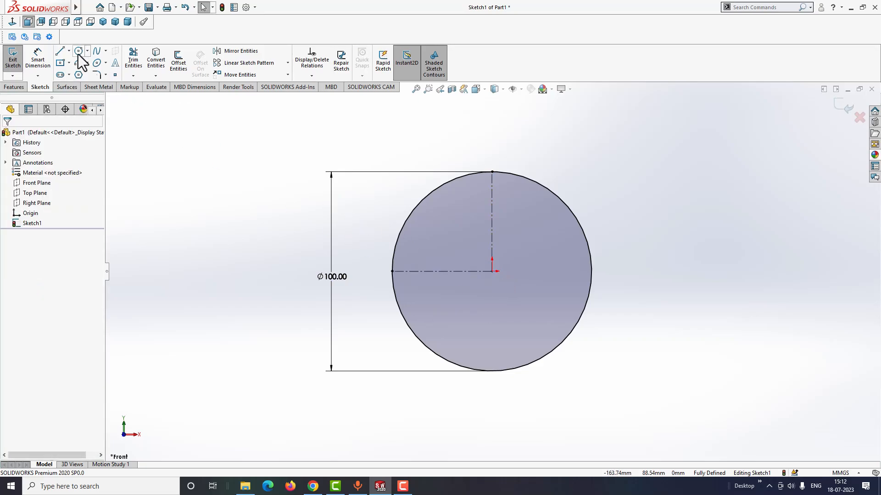
- Draw a circle about 18 mm in diameter, centred on the vertical centerline and touching the large circle at its top
click(78, 52)
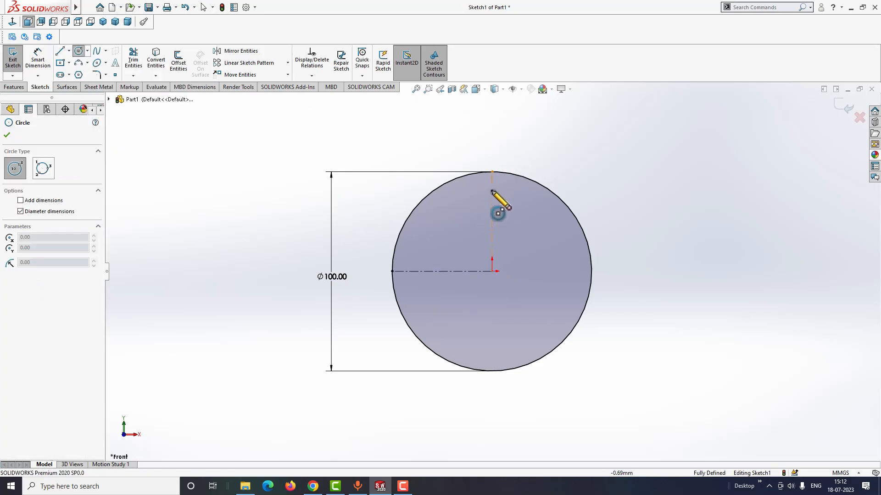
click(491, 190)
click(492, 172)
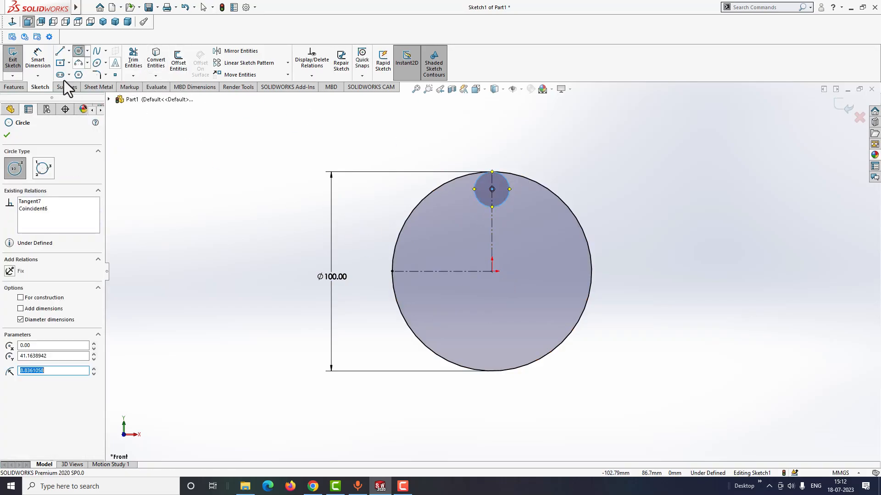
key(Escape)
- Dimension the small circle's diameter as 12 mm and shift the dimension text slightly clear of the geometry
click(39, 58)
click(505, 180)
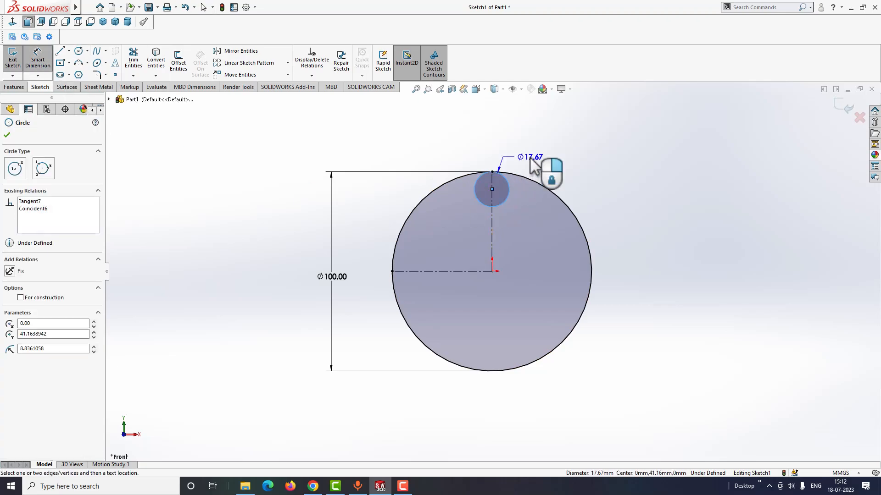
click(500, 148)
text(12)
click(493, 146)
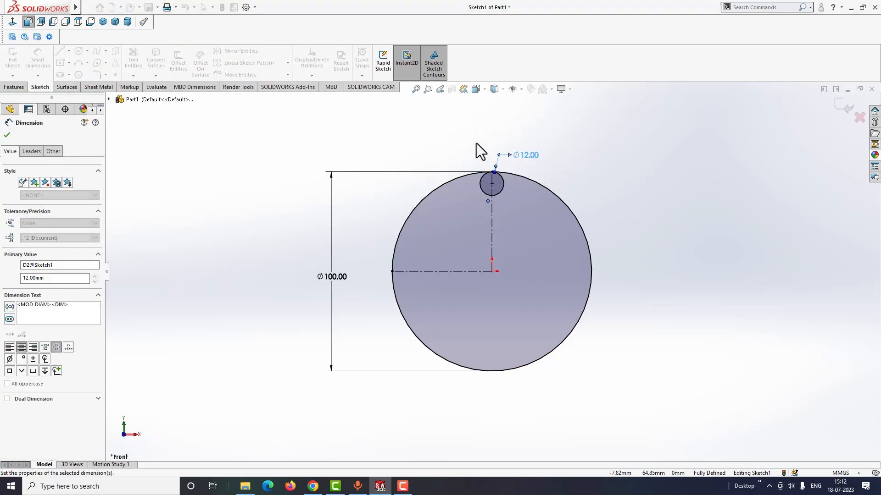
key(Escape)
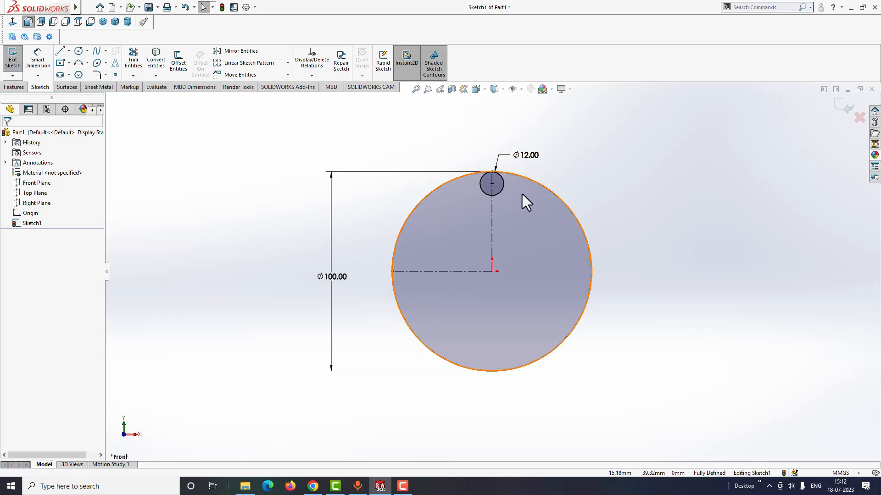
drag(534, 156, 545, 160)
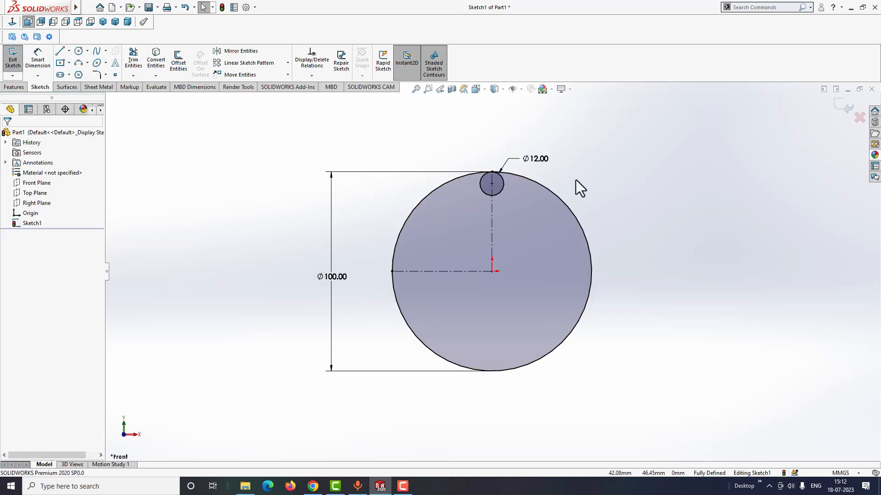
- Draw a circle centred on the origin that passes through the small circle's centre
click(79, 51)
click(492, 271)
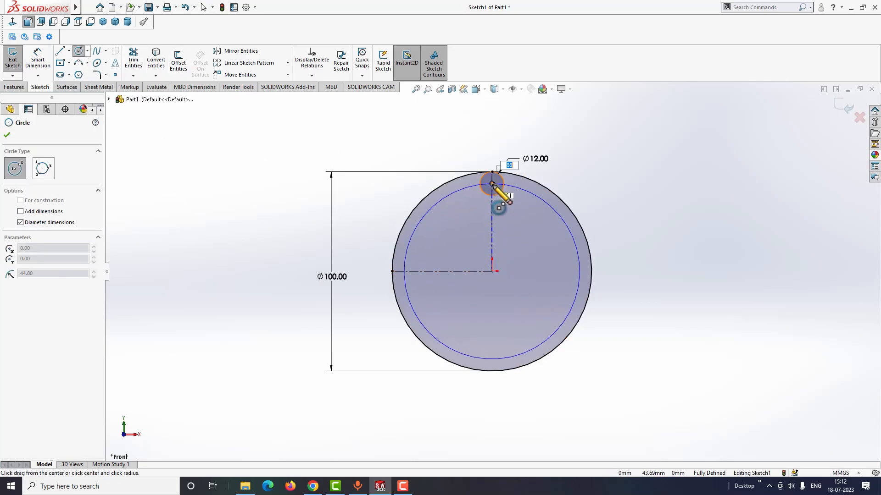
click(491, 184)
key(Escape)
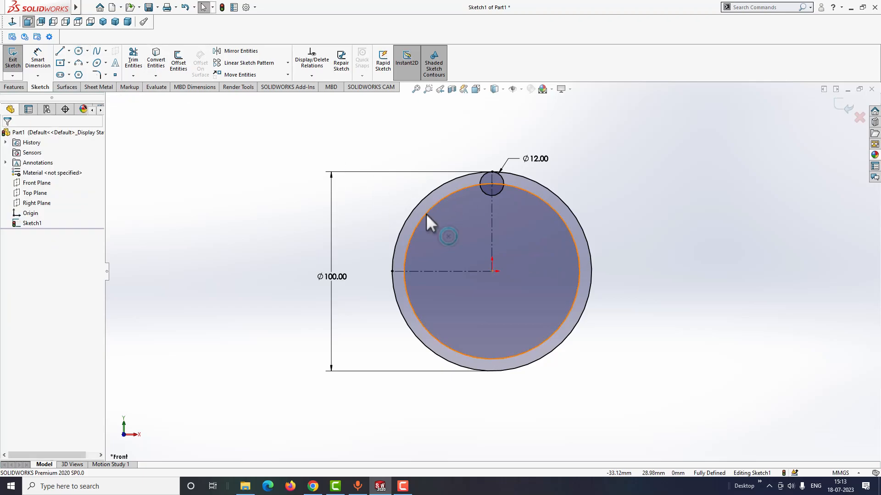
- Convert both large concentric circles to construction geometry
click(426, 213)
ctrl+click(421, 204)
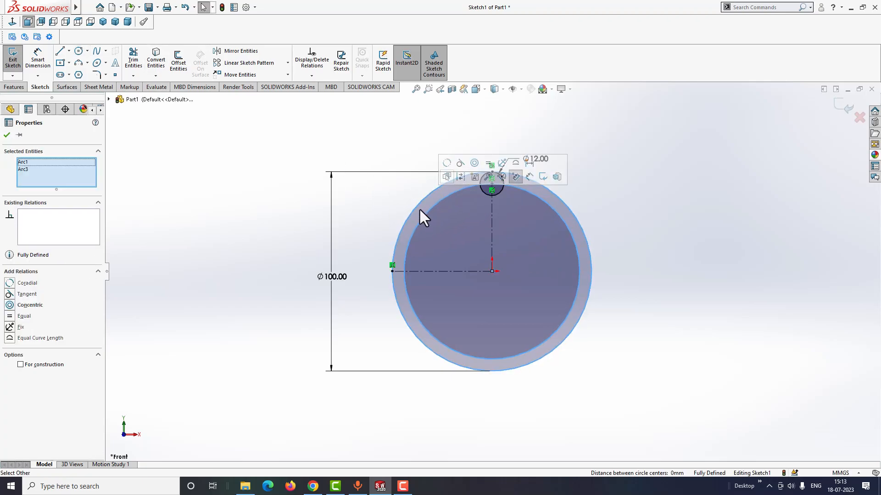
click(460, 177)
click(376, 217)
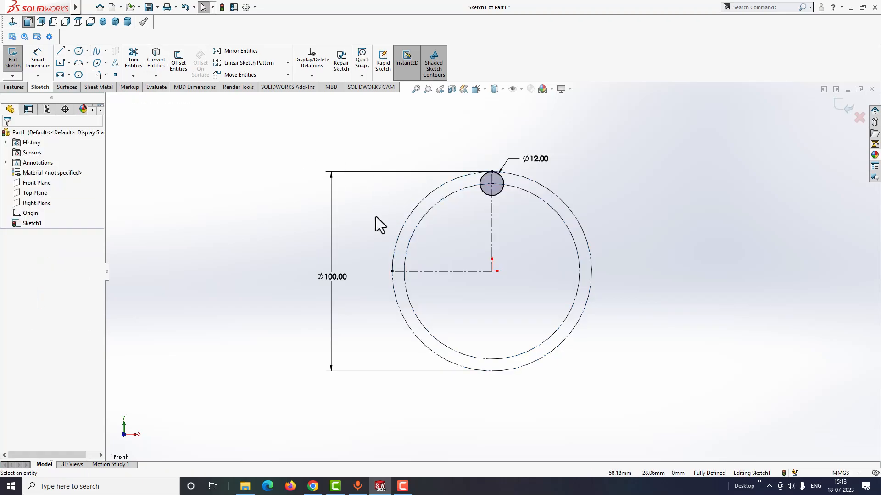
- Trim away the part of the small circle that lies inside the inner construction circle
key(f)
click(133, 59)
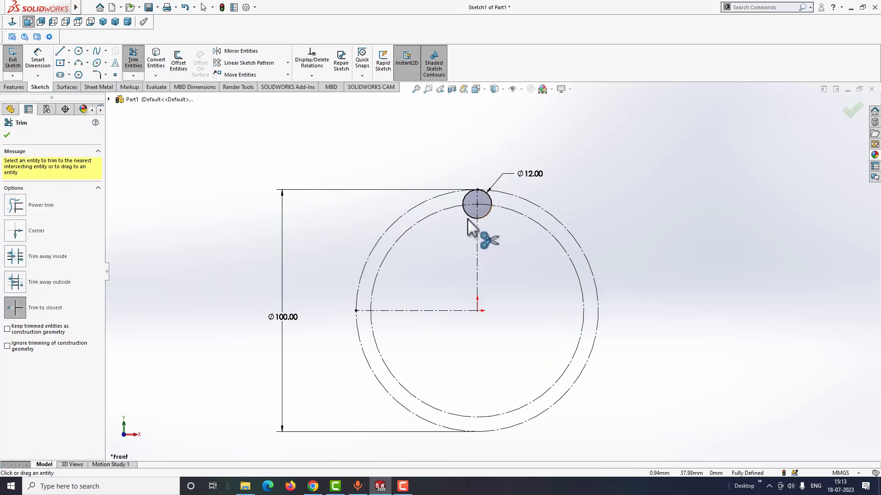
click(466, 214)
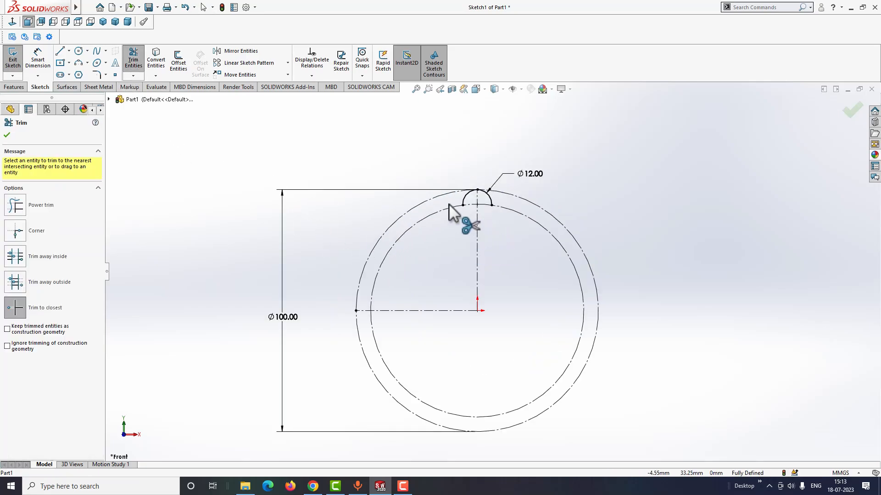
key(Escape)
- Circular-pattern the small arc about the origin with 5 equally spaced instances over 90 degrees, reversed towards the horizontal centerline
click(467, 194)
click(288, 62)
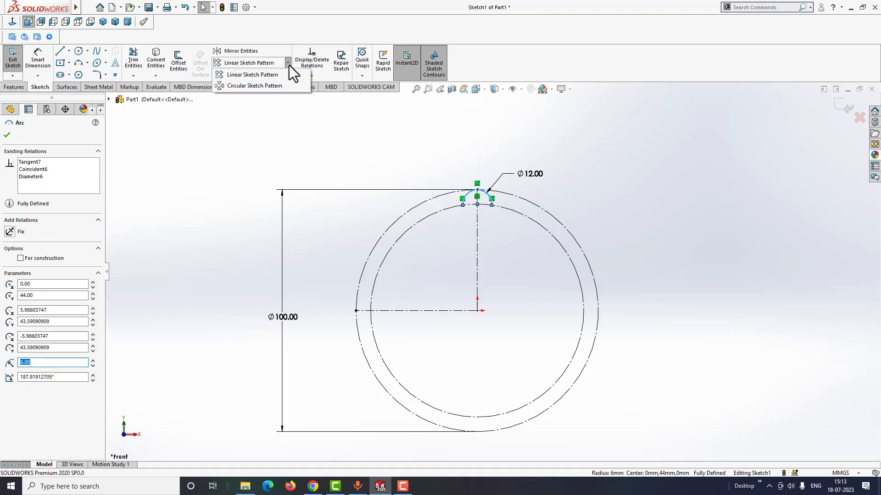
click(263, 87)
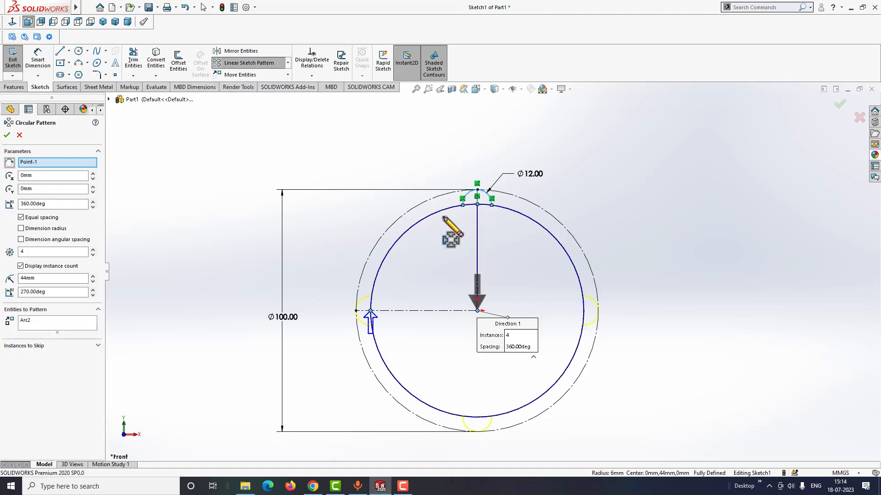
drag(50, 201, 2, 206)
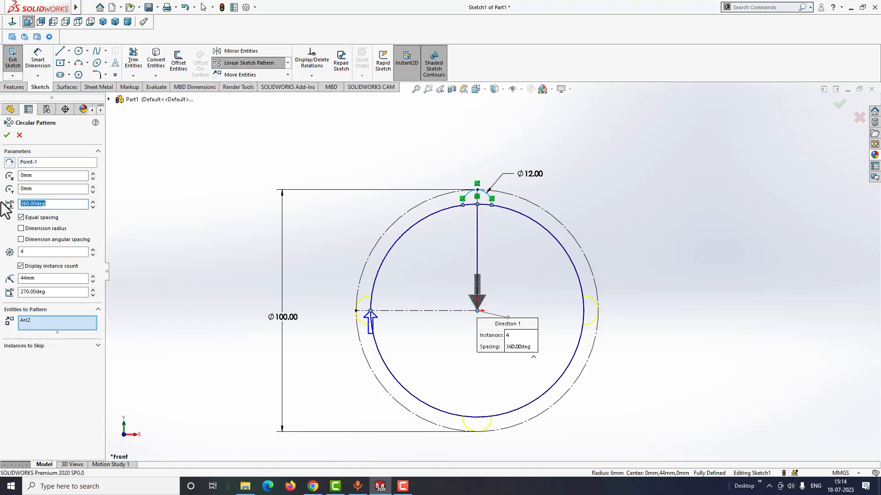
text(90)
click(53, 252)
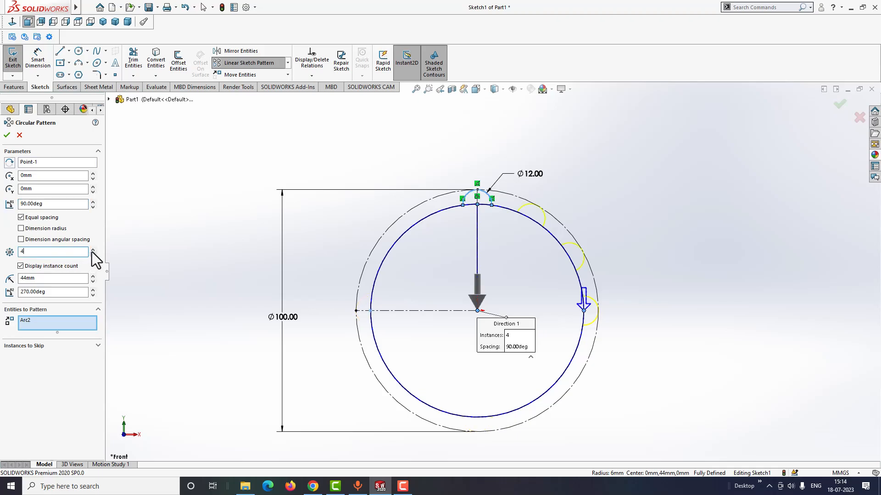
click(9, 163)
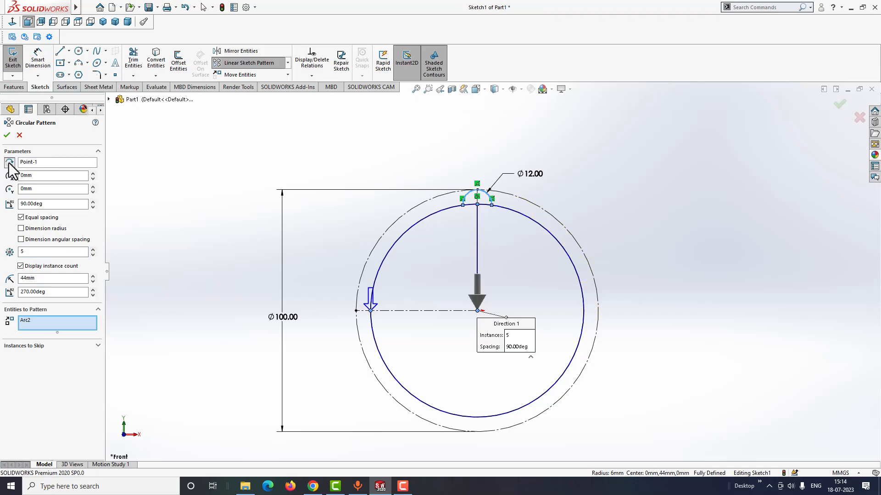
click(6, 135)
- Trim the right half of the top arc and the lower half of the last patterned arc at the centerlines
key(t)
click(132, 61)
click(131, 60)
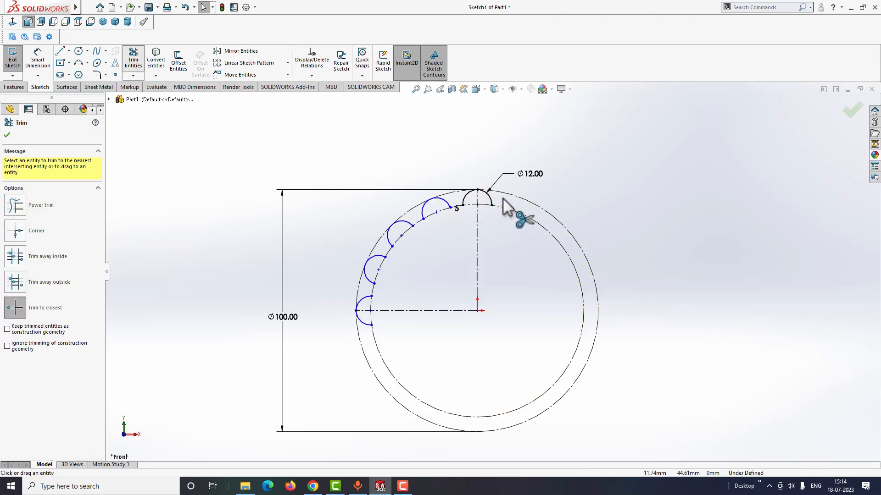
click(365, 322)
key(Escape)
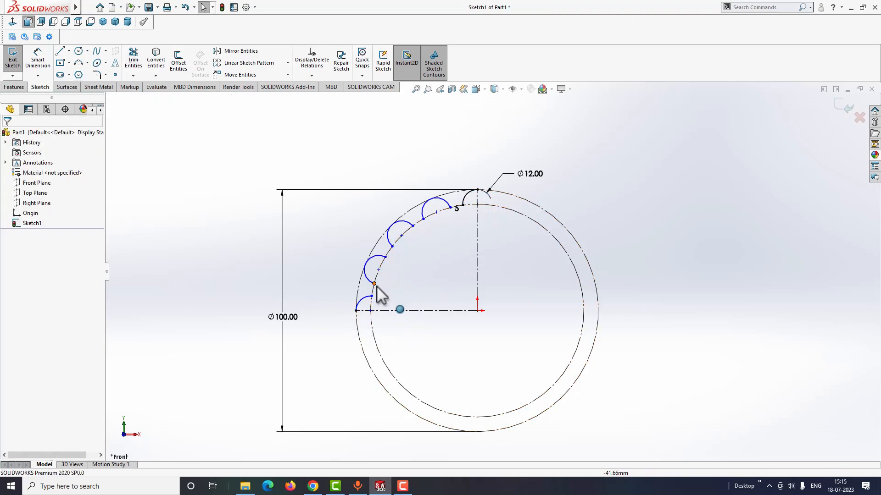
- Add a tangent relation between the patterned arc next to the top one and the outer construction circle
click(418, 213)
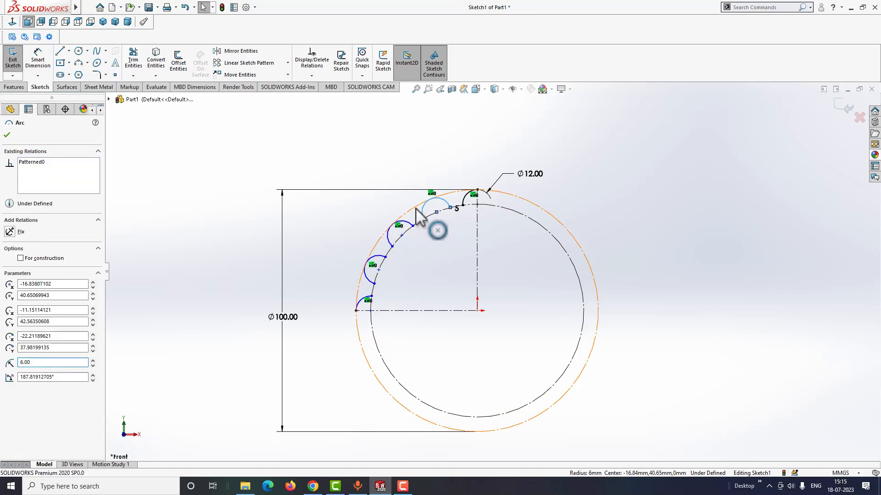
ctrl+click(416, 208)
click(10, 295)
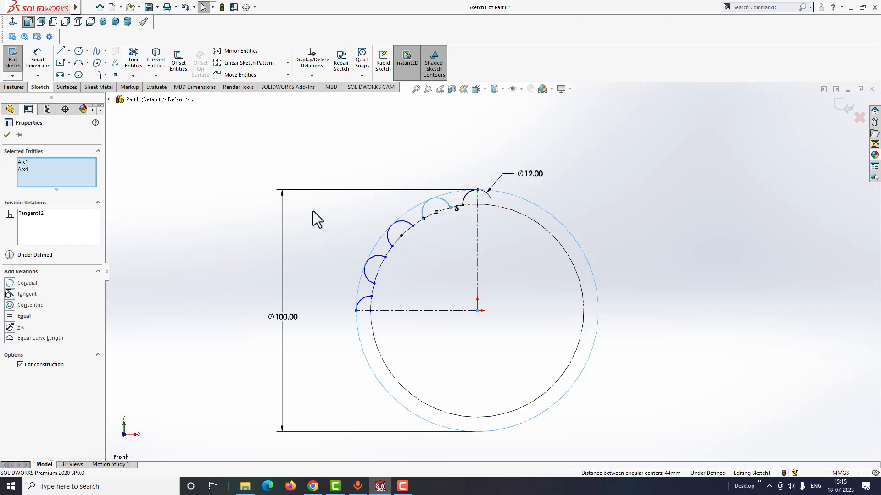
- Add a tangent relation between the middle patterned arc and the outer construction circle
click(410, 263)
click(388, 242)
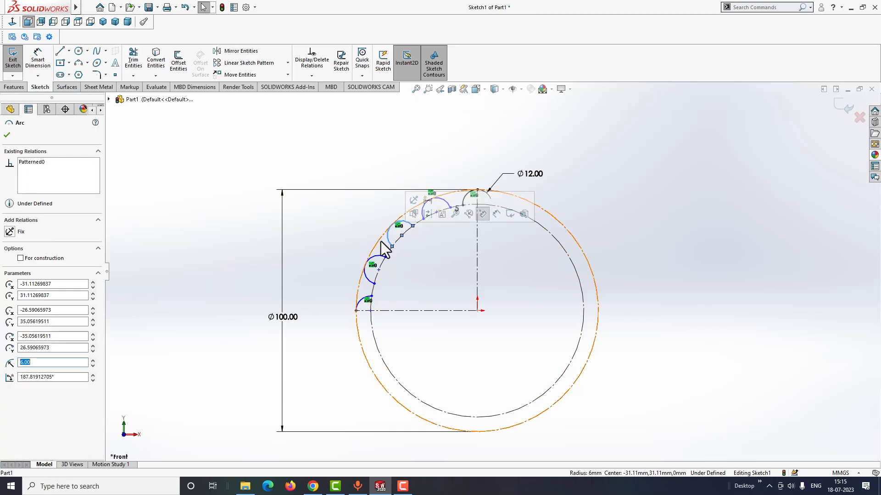
ctrl+click(371, 241)
click(10, 295)
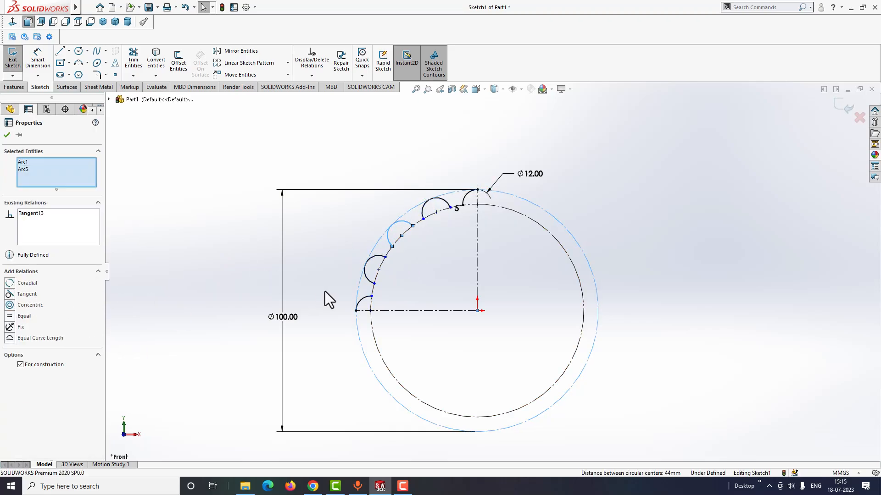
click(429, 265)
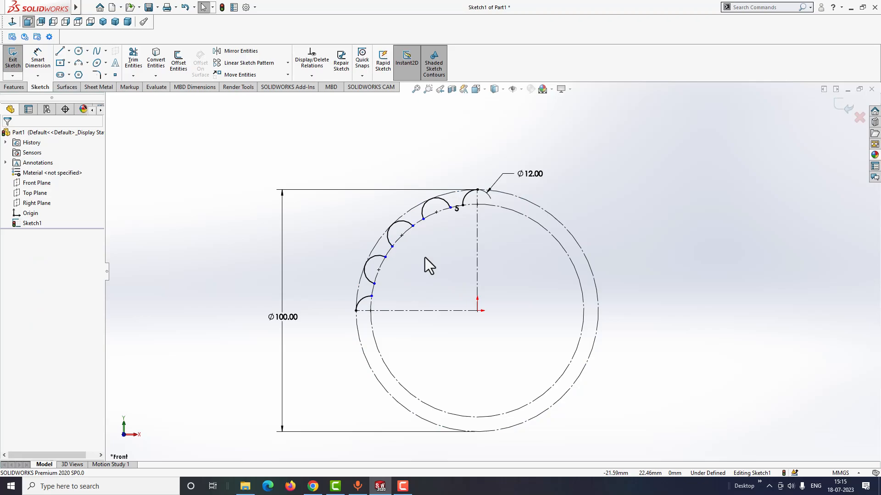
- Convert the inner construction circle into solid sketch geometry
click(377, 341)
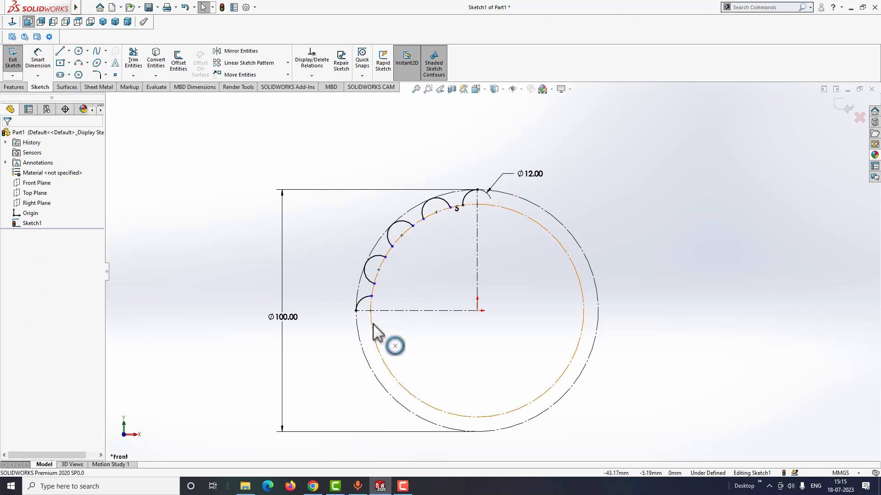
click(21, 258)
click(174, 259)
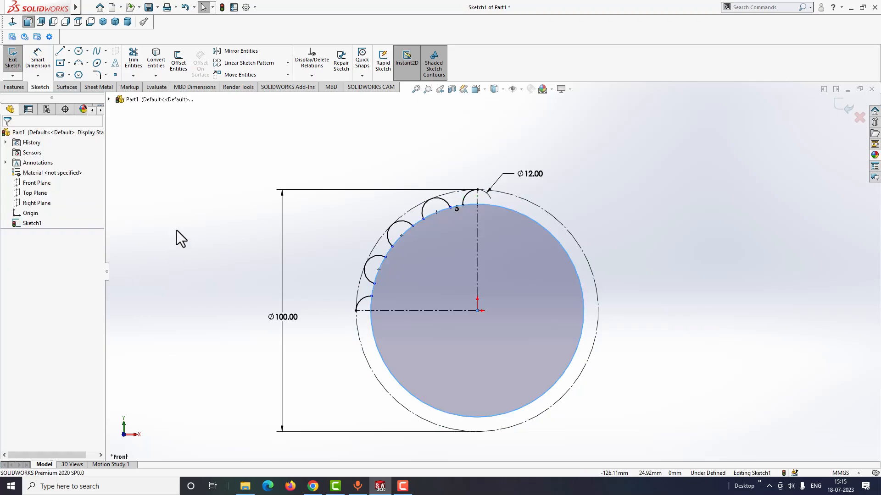
- Trim the inner circle outside the upper left quadrant and beneath the patterned arcs, leaving short segments linking neighbouring arcs
click(133, 58)
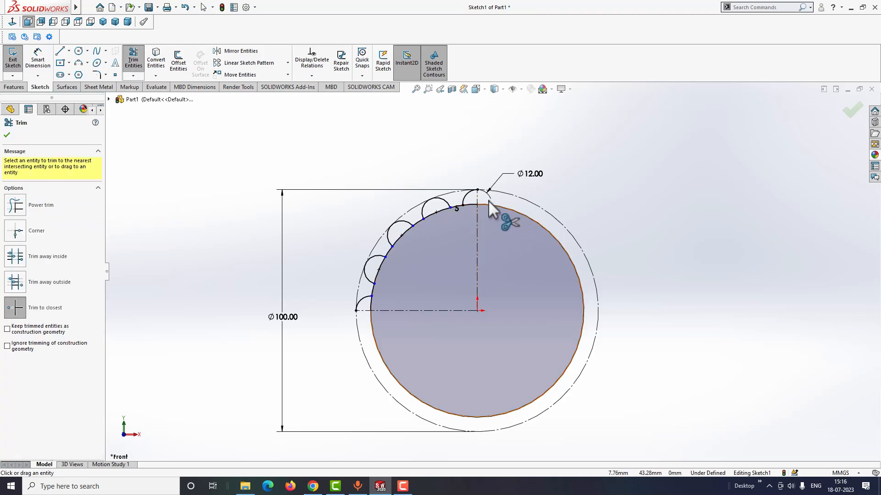
click(495, 206)
click(433, 215)
click(402, 235)
click(379, 270)
key(Escape)
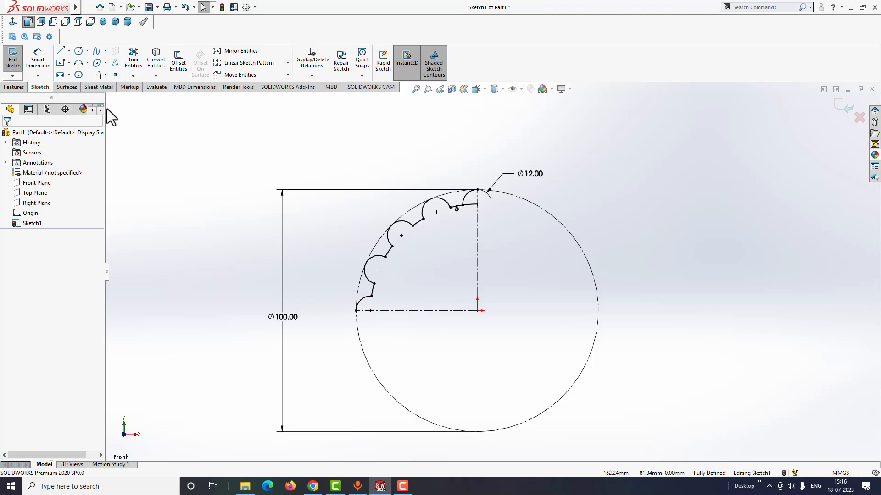
- Fillet all eight corners between the patterned arcs and the short inner circle segments with a 2 mm radius
click(96, 74)
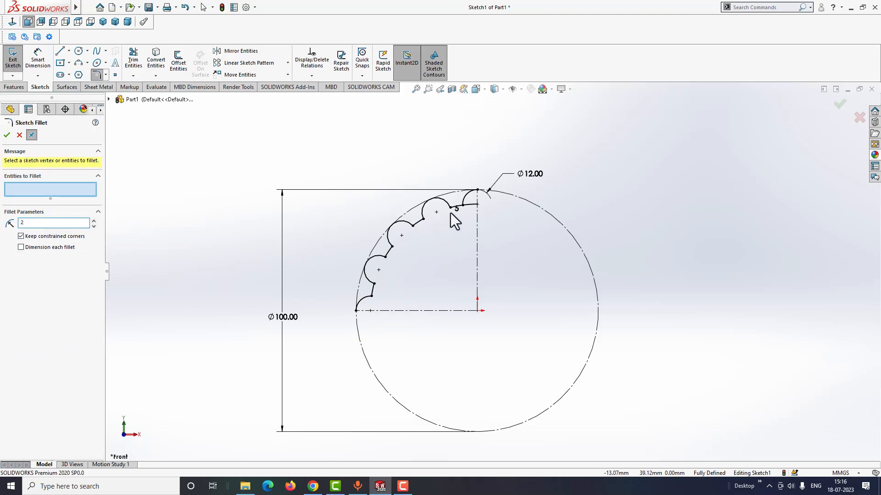
click(463, 202)
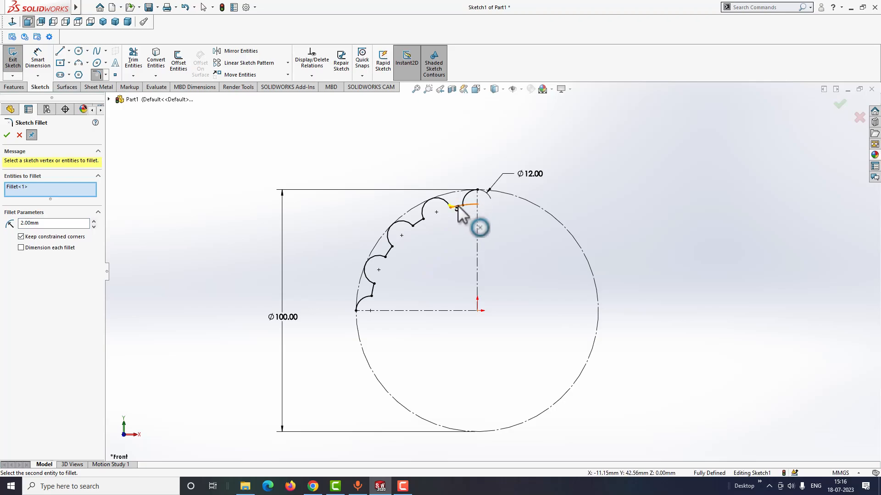
click(457, 246)
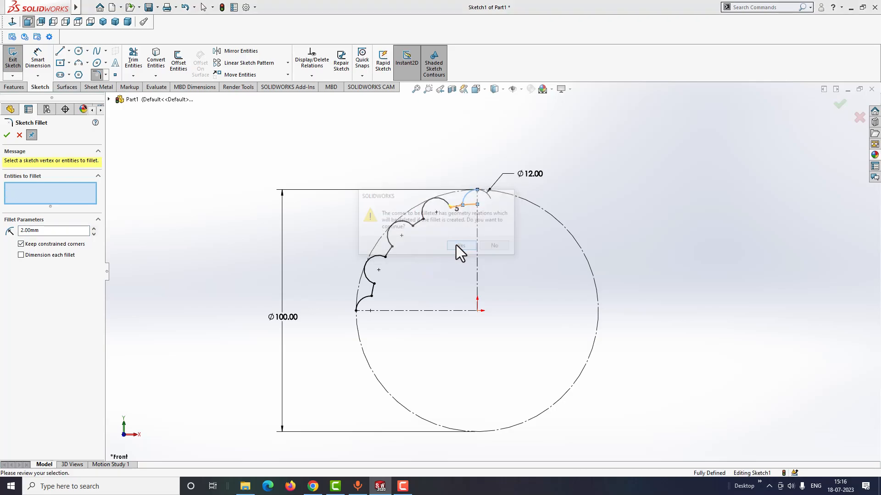
click(455, 242)
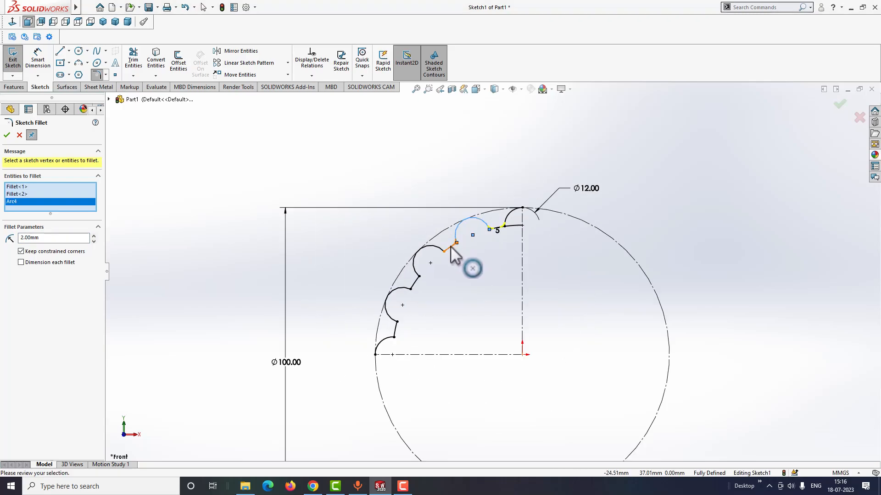
click(444, 252)
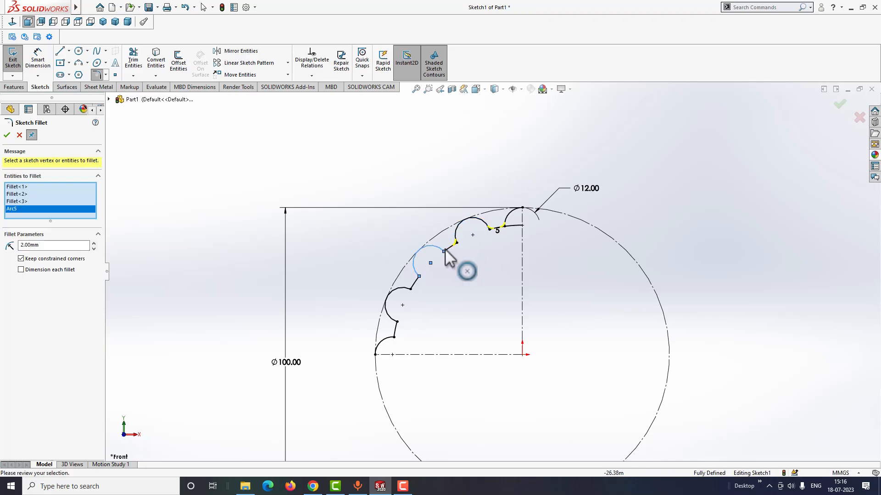
click(416, 282)
click(417, 283)
click(403, 288)
click(413, 288)
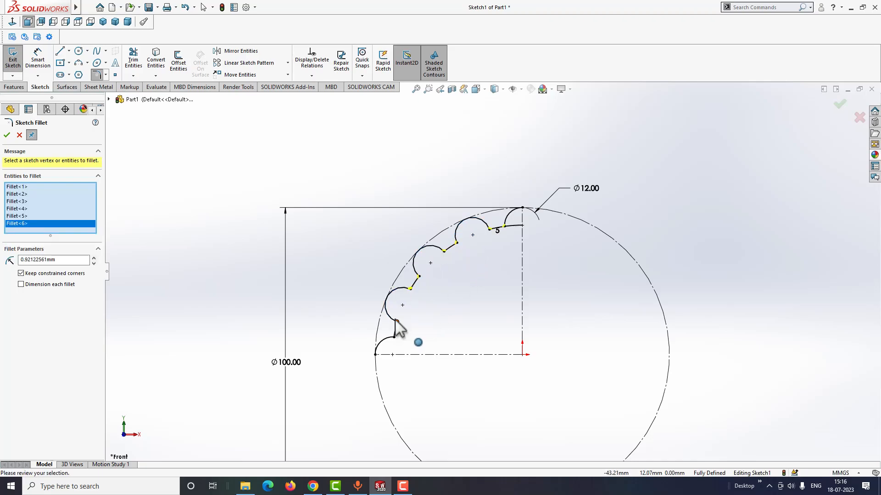
click(394, 321)
click(395, 329)
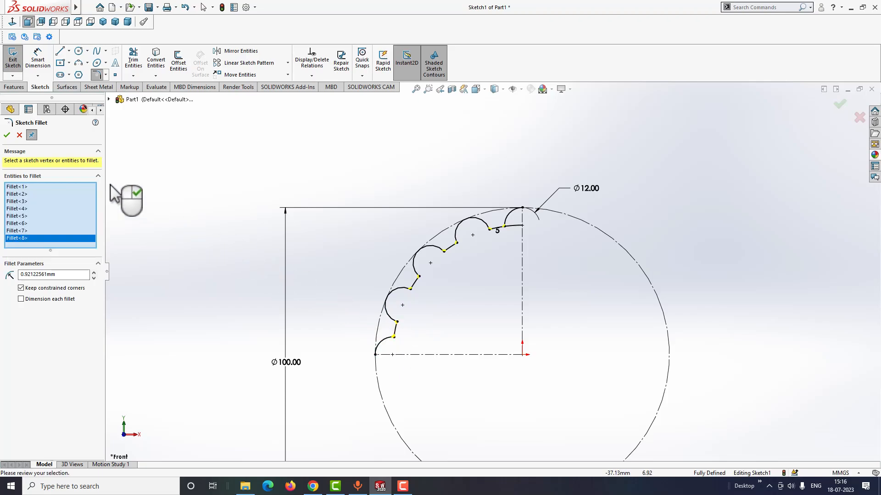
right_click(205, 169)
- Dimension the radius of the short inner segment between the second and third ridge arcs
scroll(396, 157, up, 2)
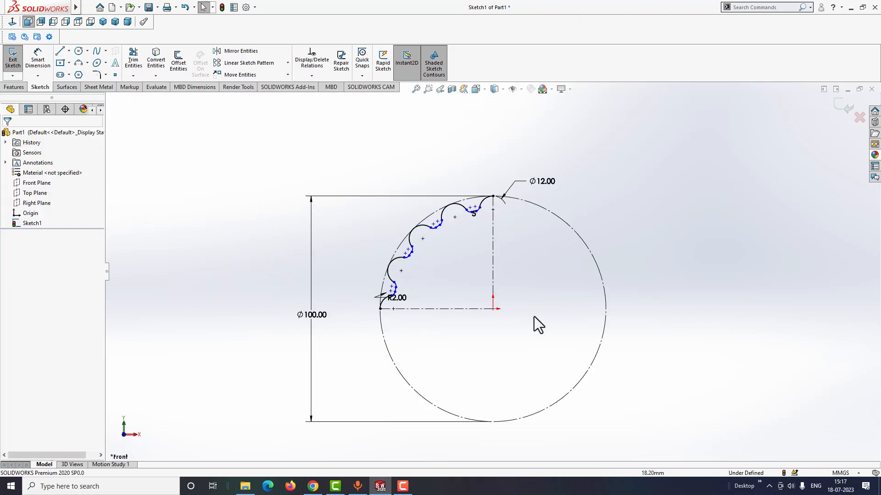
click(37, 59)
scroll(436, 229, down, 5)
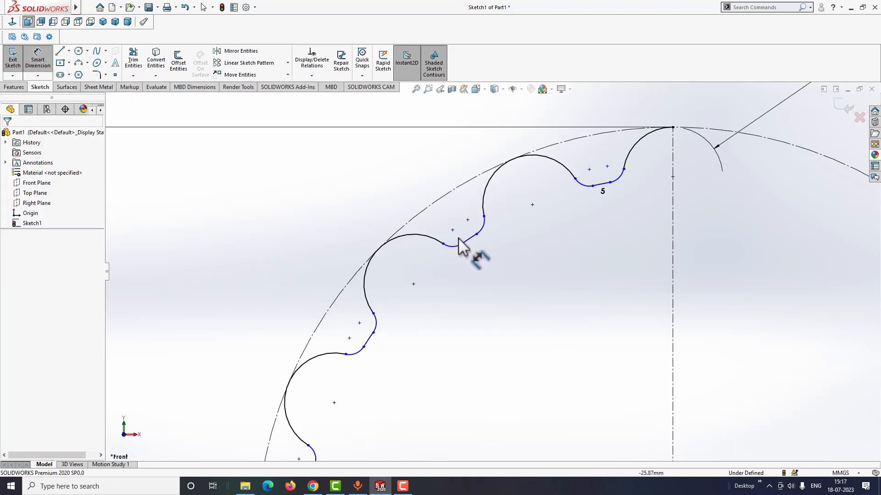
click(469, 239)
click(400, 180)
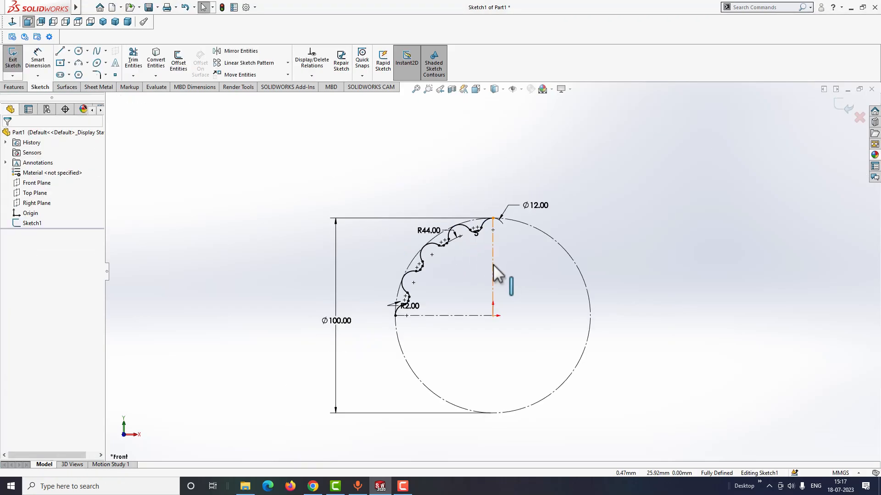
- Turn the vertical centerline into a solid line and mirror it with the entire scalloped profile about the horizontal centerline
click(493, 266)
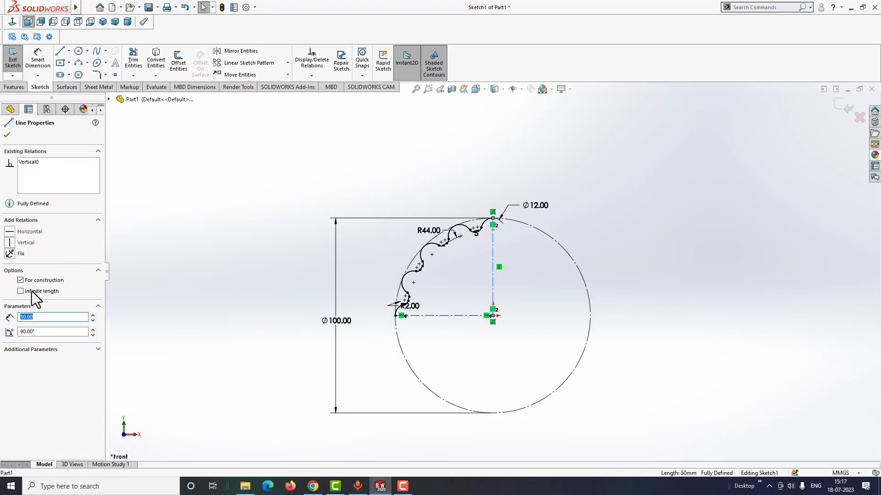
click(224, 284)
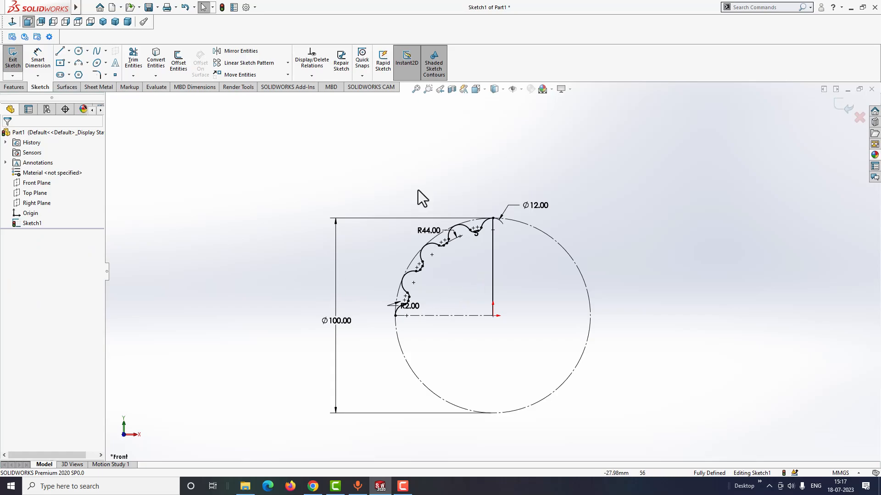
click(243, 52)
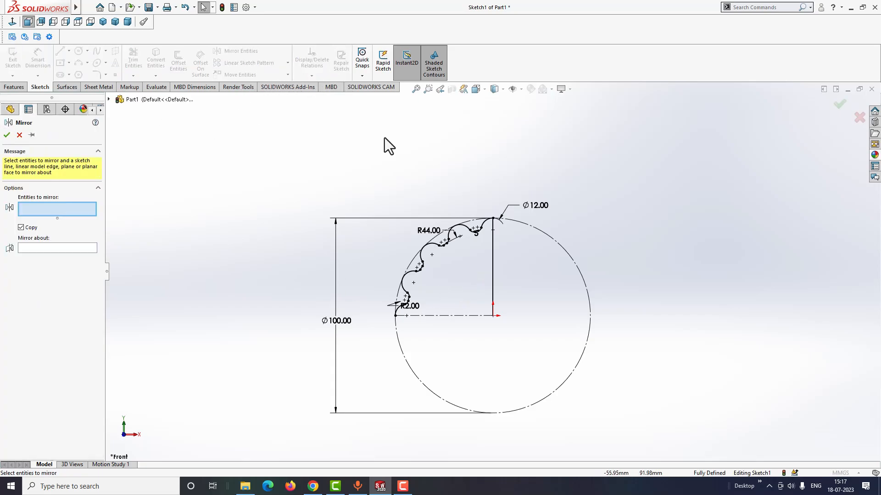
click(493, 272)
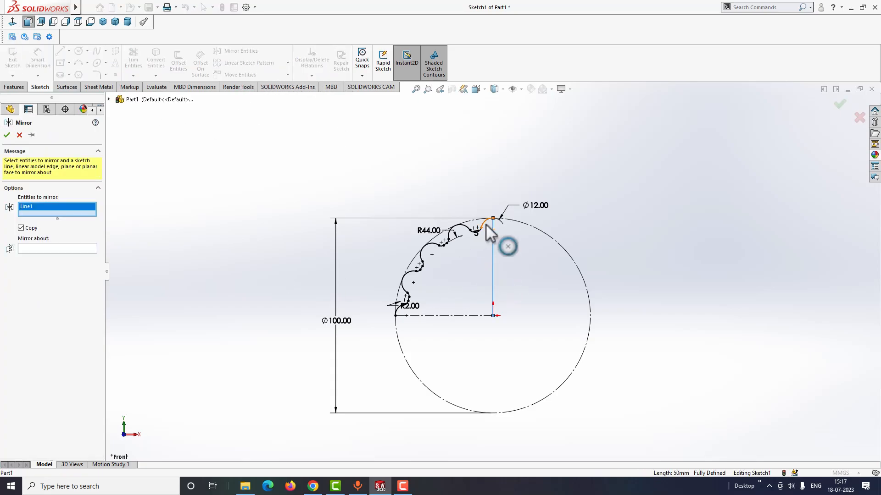
click(486, 222)
drag(453, 268, 516, 313)
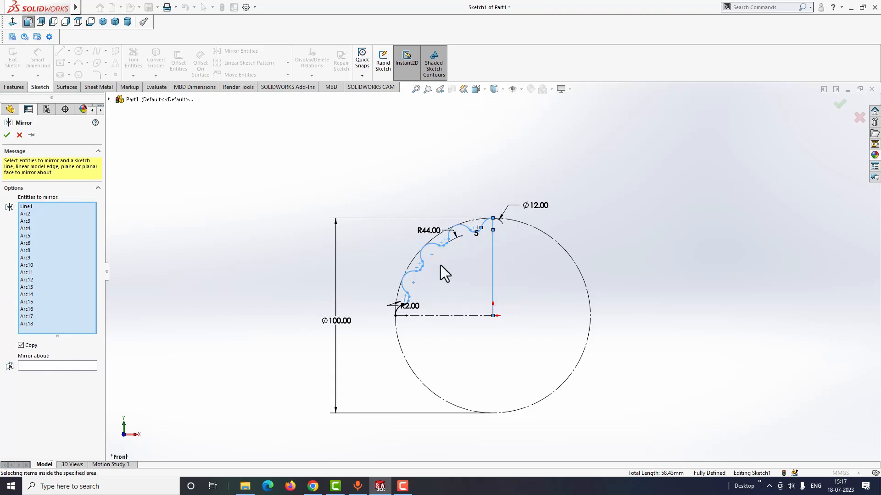
click(397, 312)
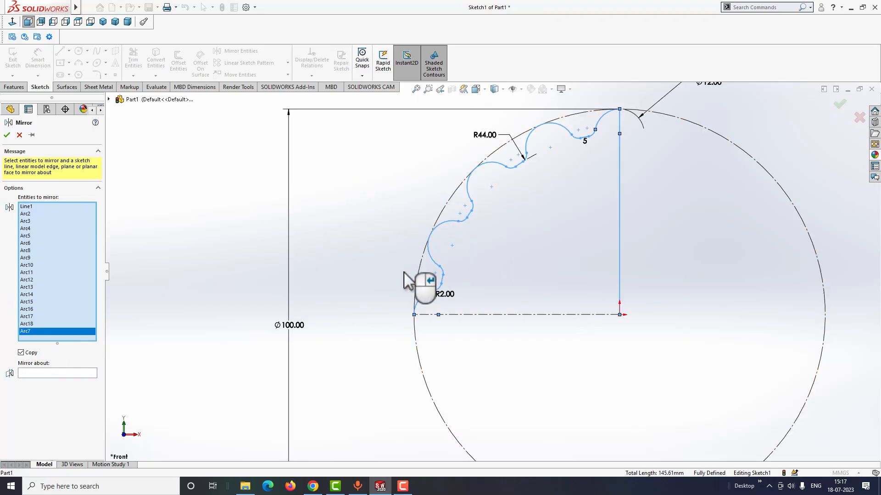
click(51, 373)
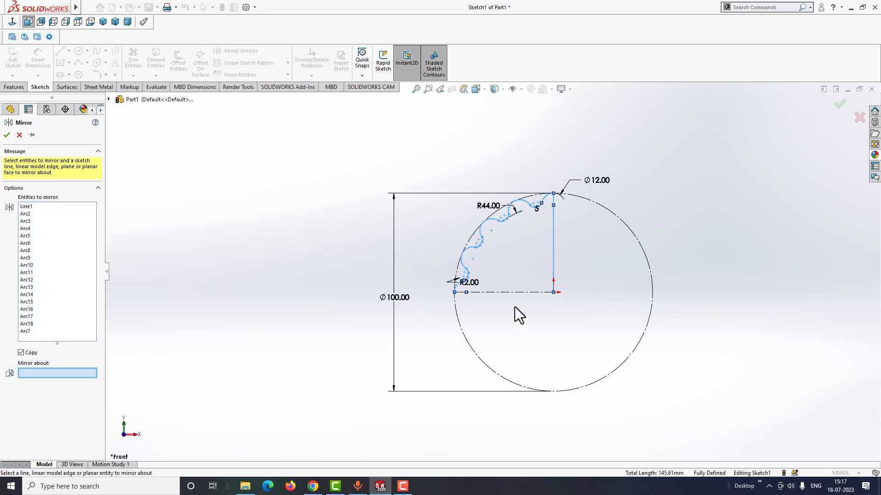
click(518, 294)
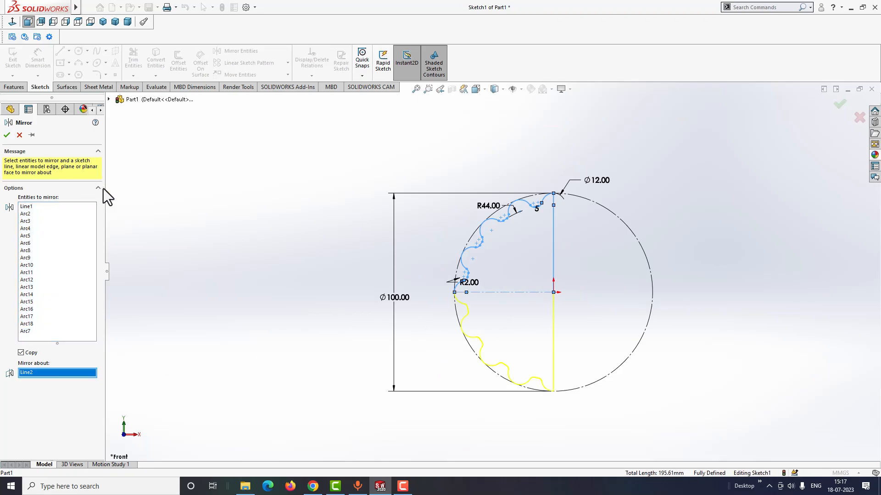
click(7, 136)
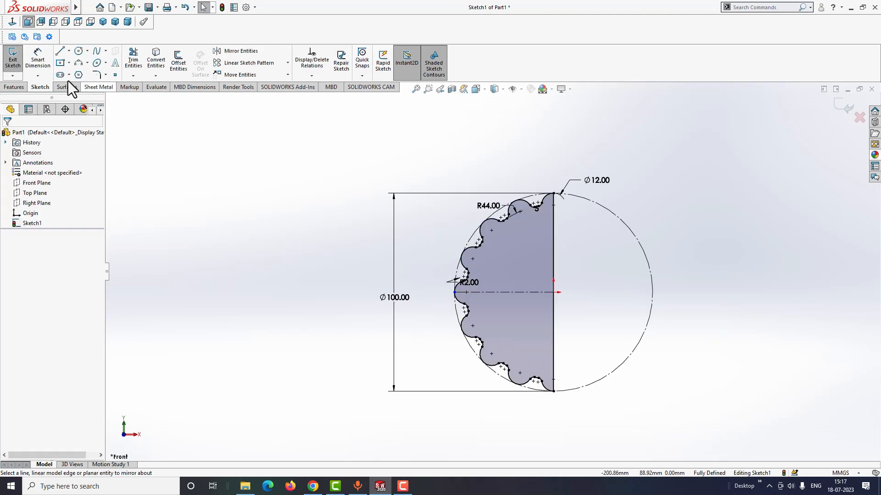
- Revolve the closed scalloped profile 180 degrees about its vertical line to form a half ball
click(17, 87)
click(46, 64)
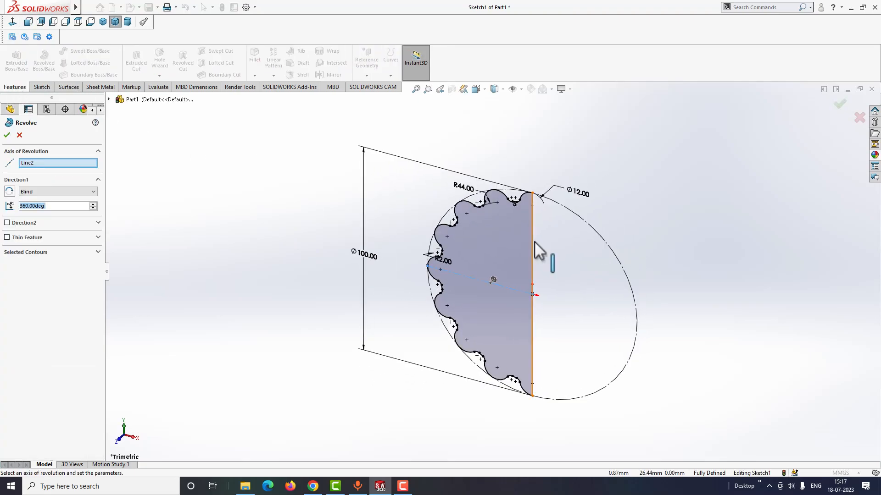
click(532, 275)
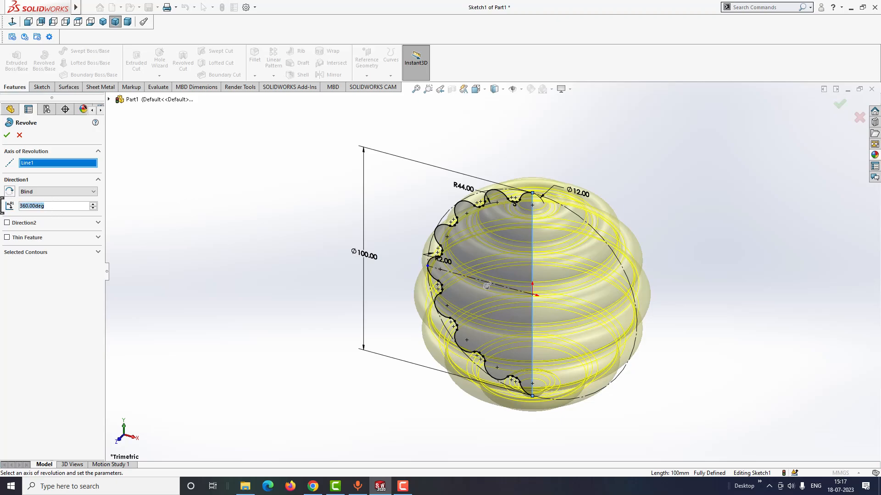
text(180)
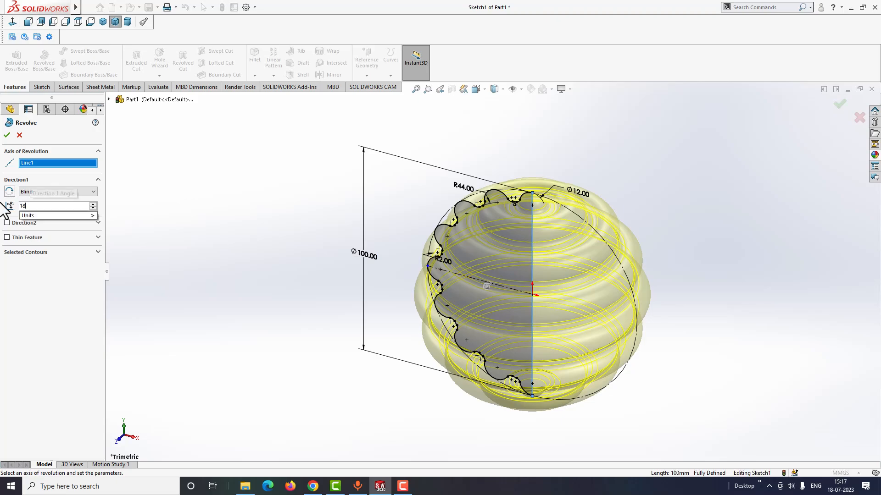
key(Return)
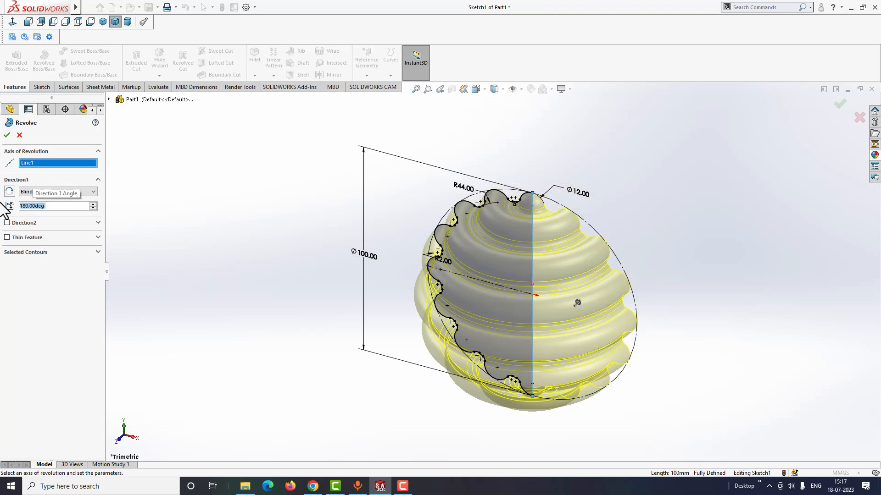
click(7, 135)
- Start a new sketch on the Top Plane, viewed face-on
key(ctrl+4)
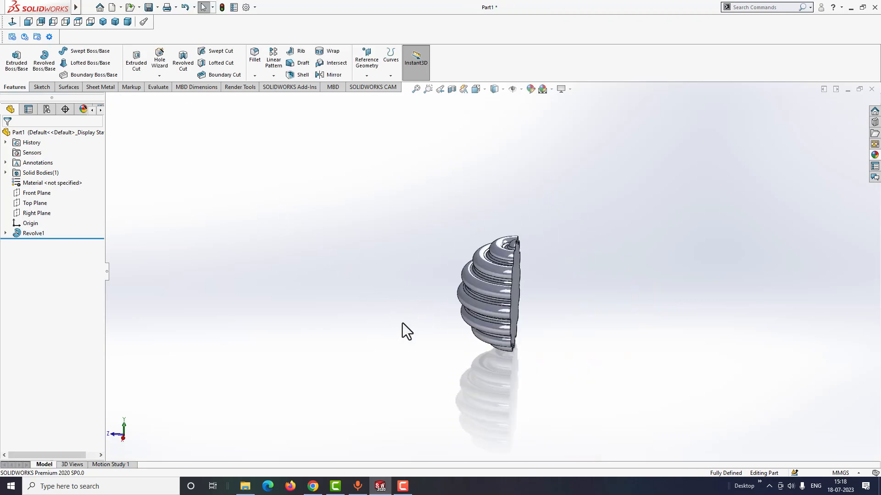
middle_drag(445, 342, 491, 292)
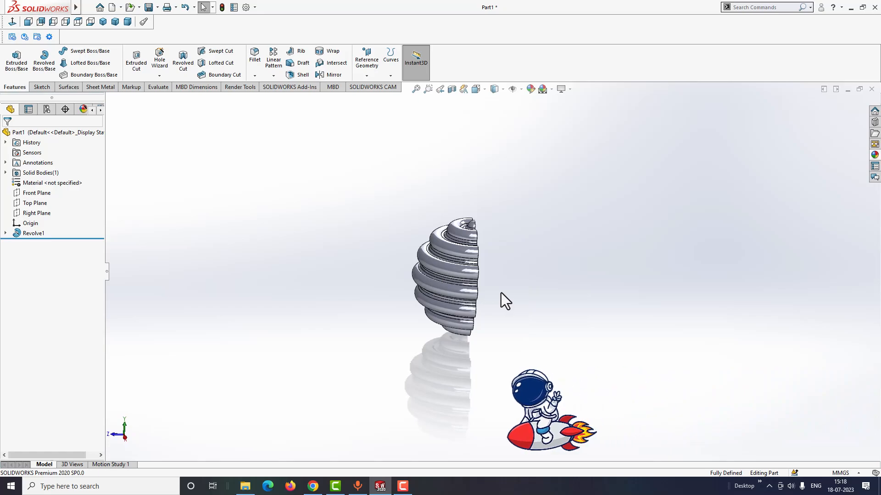
scroll(500, 294, up, 2)
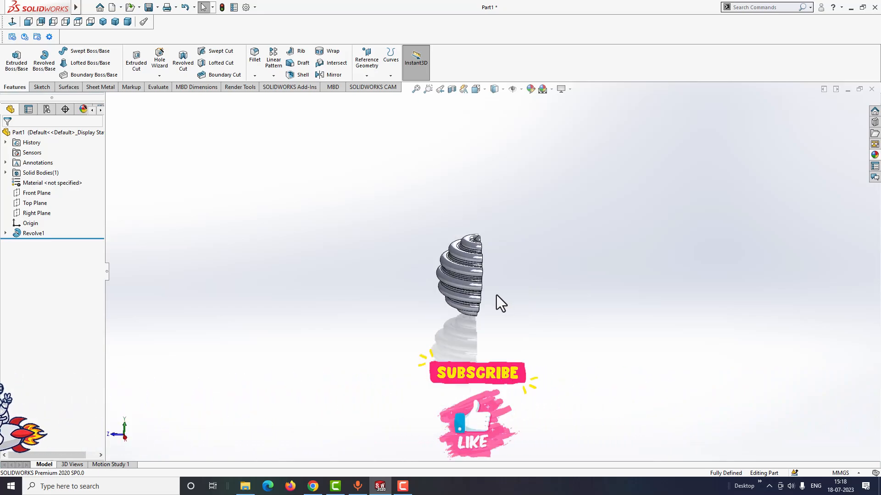
scroll(496, 296, down, 2)
click(35, 204)
click(40, 185)
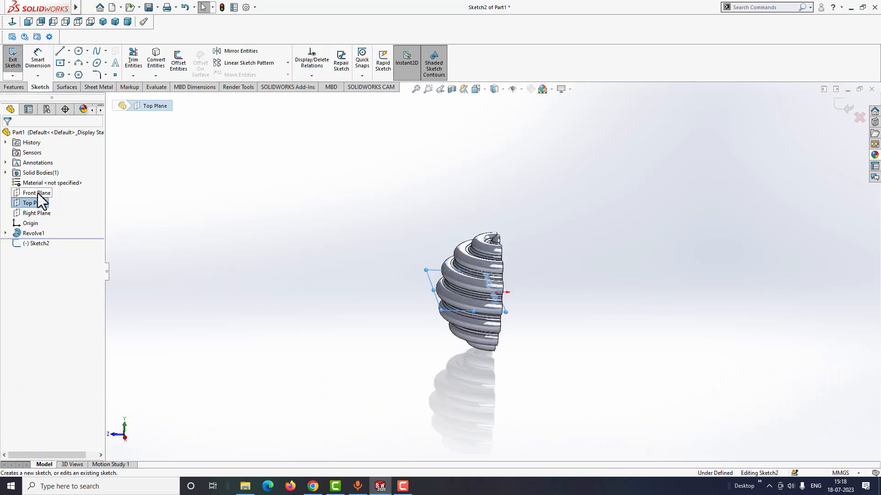
click(10, 24)
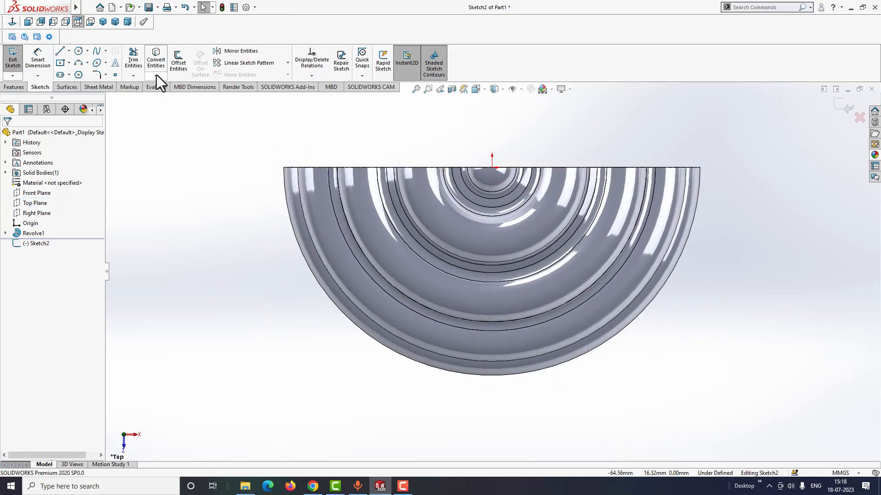
- Sketch a vertical construction centerline from the origin to just beyond the half ball's curved edge and close the sketch
click(68, 51)
click(82, 73)
scroll(493, 261, up, 3)
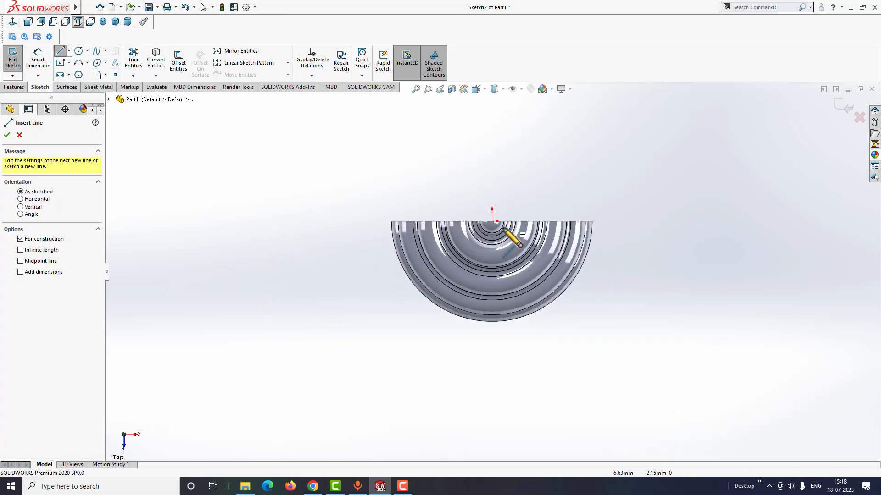
click(492, 329)
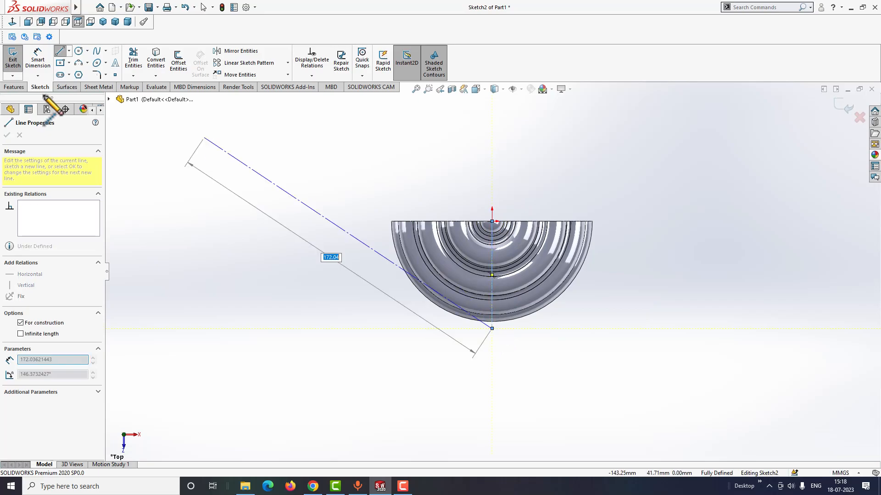
click(13, 59)
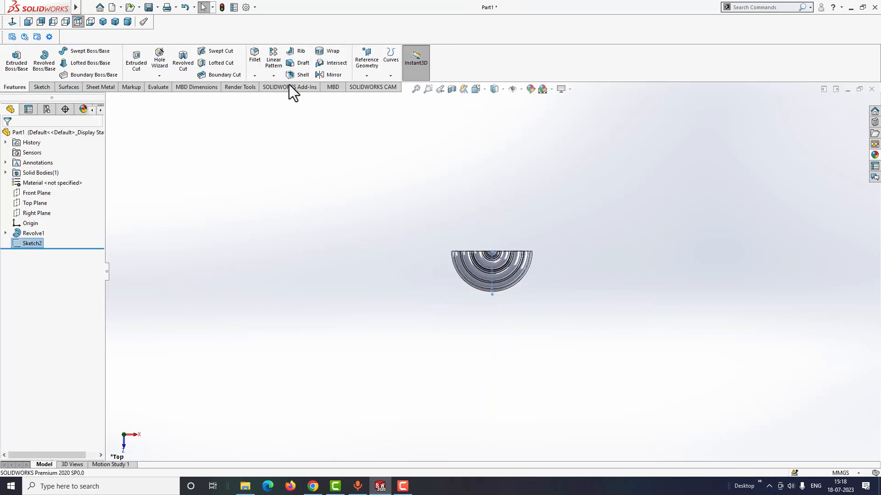
- Mirror the half-ball body about its flat scalloped face with merging of solids turned off
click(333, 74)
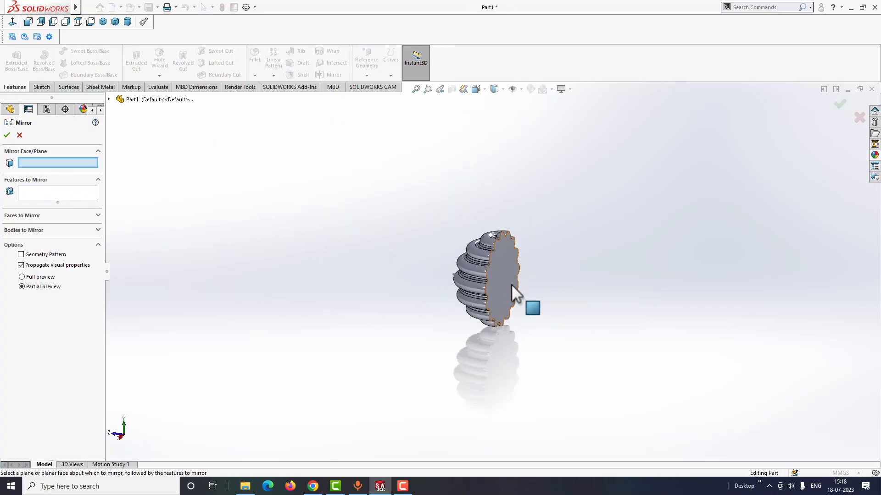
click(510, 269)
click(26, 230)
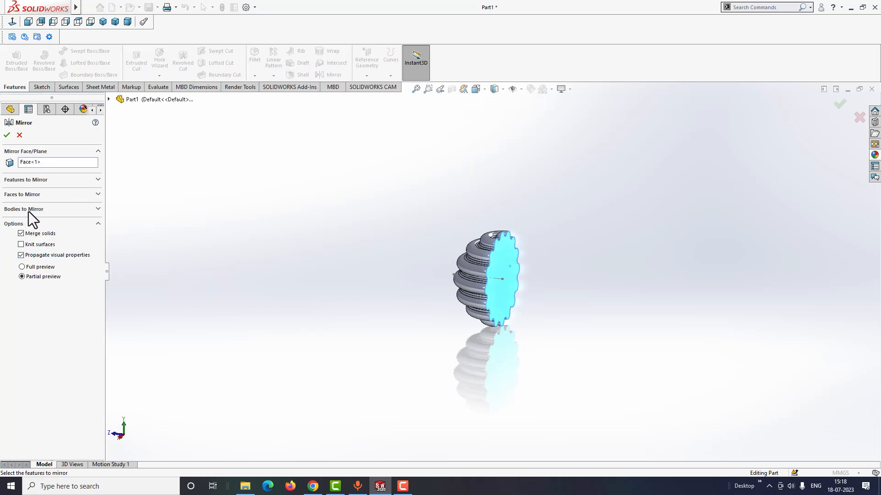
click(29, 210)
click(468, 270)
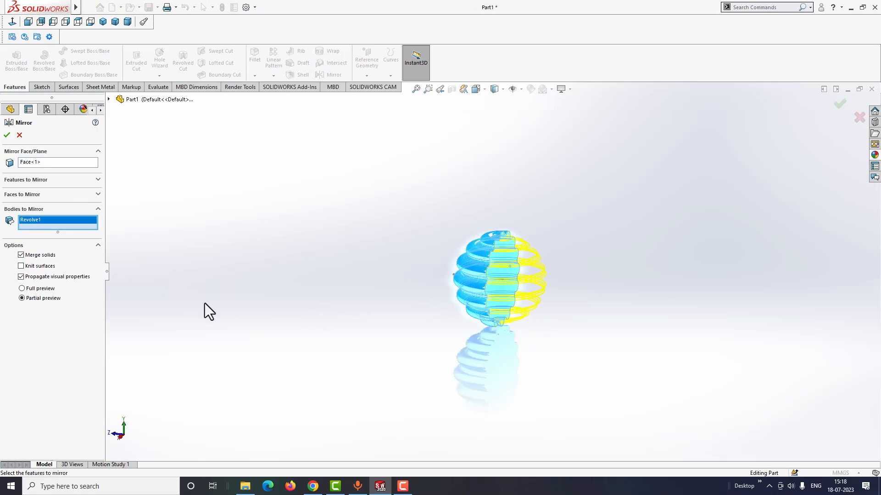
click(21, 256)
click(7, 136)
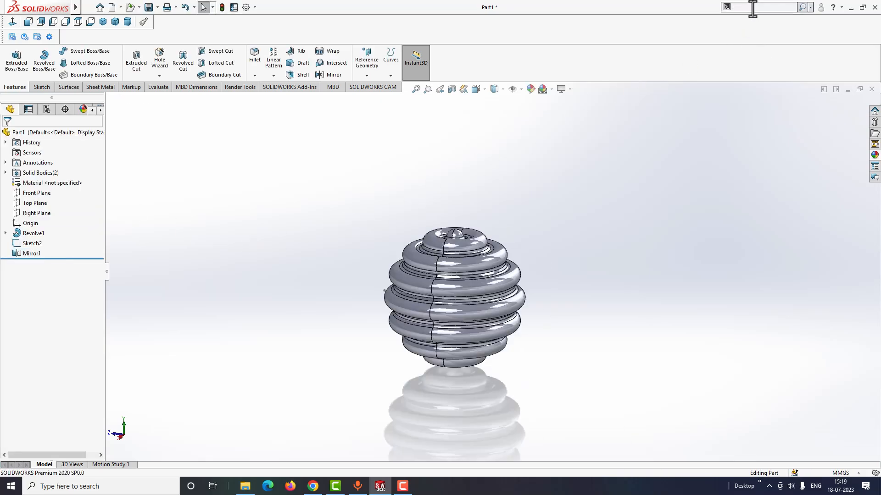
- Rotate the mirrored half ball 90 degrees about the Sketch2 centerline using Move/Copy Bodies
text(move)
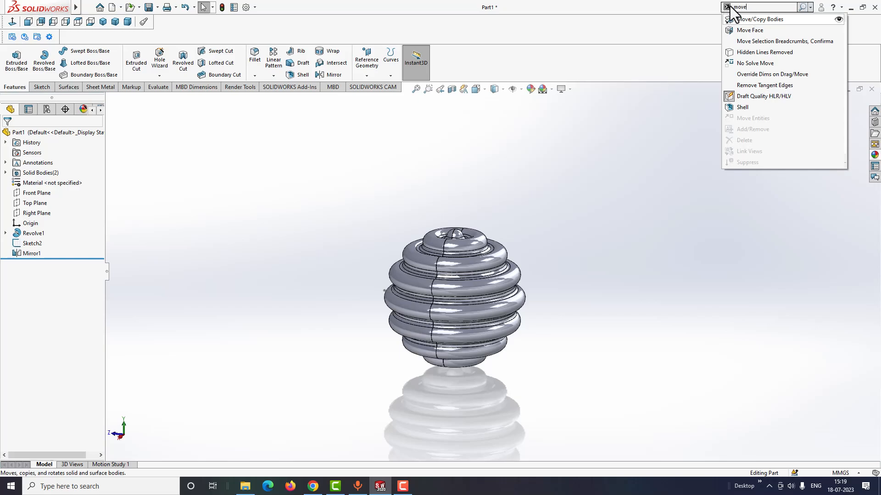
click(810, 8)
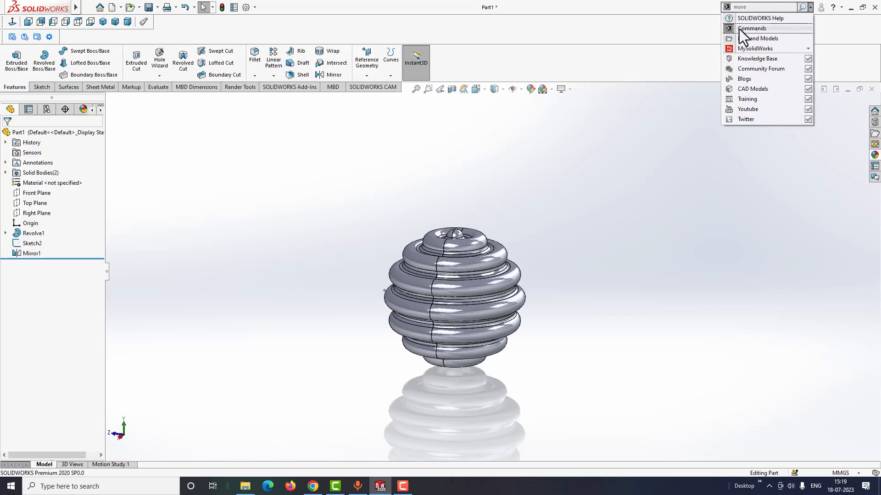
click(749, 28)
click(755, 8)
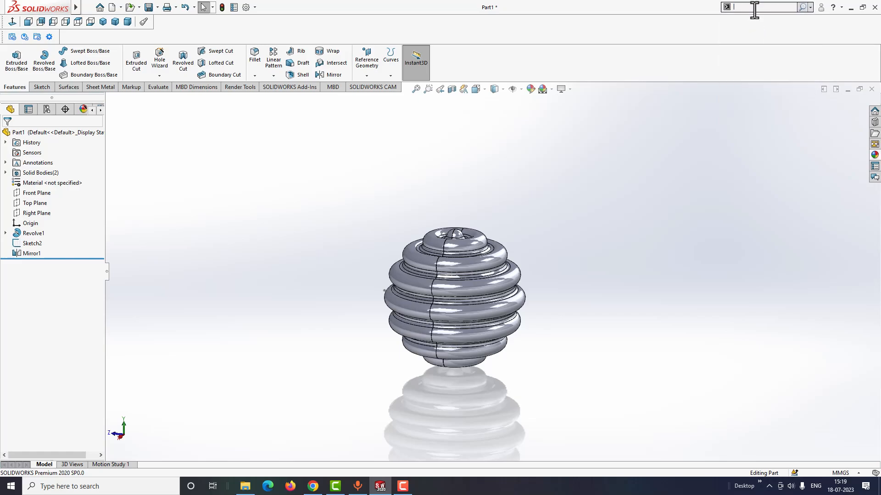
text(move)
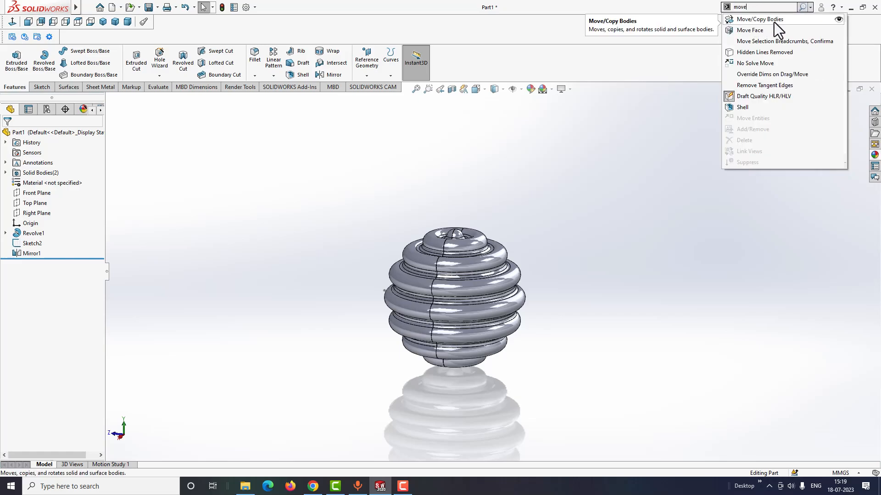
click(774, 22)
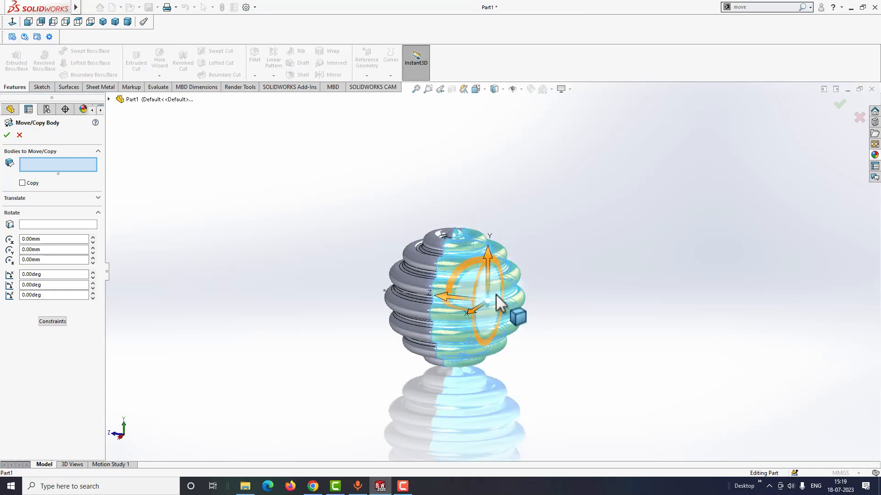
click(499, 303)
click(43, 226)
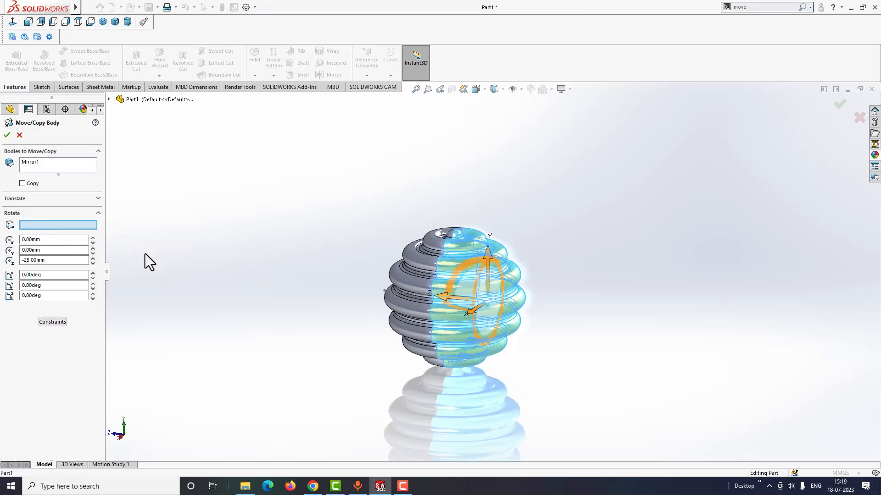
click(389, 290)
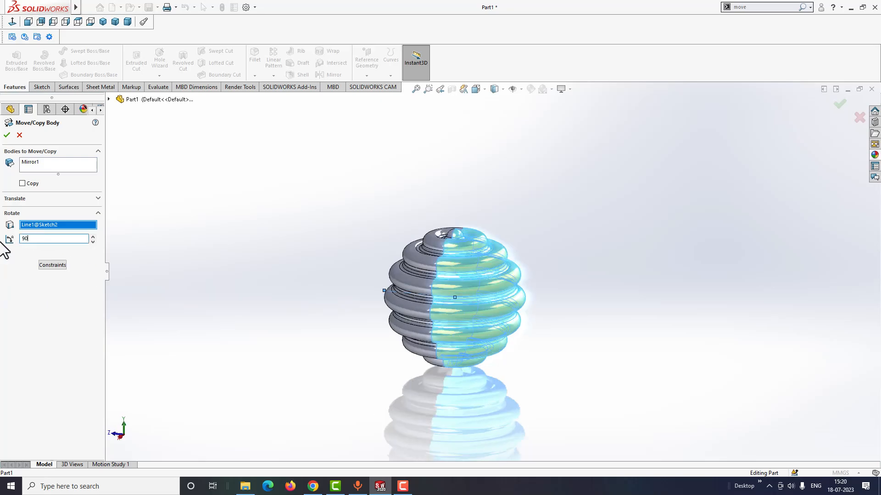
click(7, 138)
- Apply the candy apple red painted car appearance to one ridge face on the ball
scroll(514, 369, down, 1)
mouse_move(514, 369)
middle_down()
mouse_move(530, 366)
mouse_move(507, 380)
mouse_move(535, 373)
mouse_move(515, 368)
mouse_move(468, 378)
mouse_move(537, 376)
middle_up()
click(875, 156)
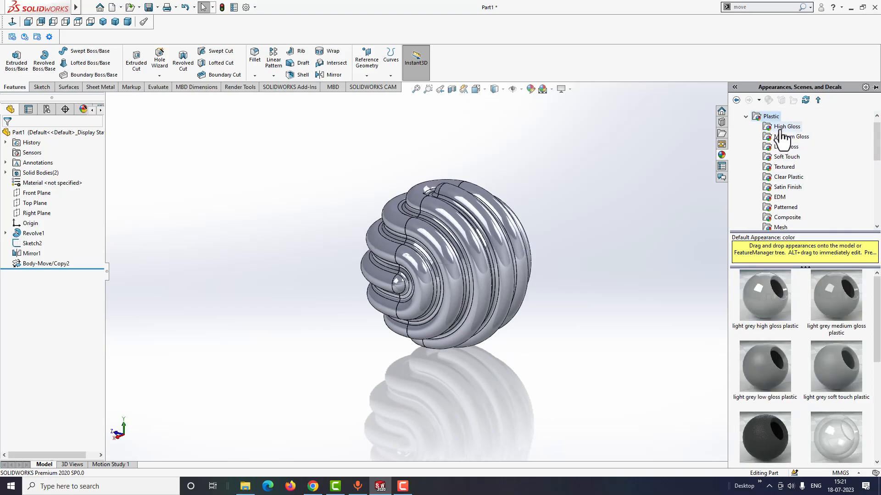
scroll(791, 333, down, 3)
scroll(784, 225, down, 3)
click(773, 167)
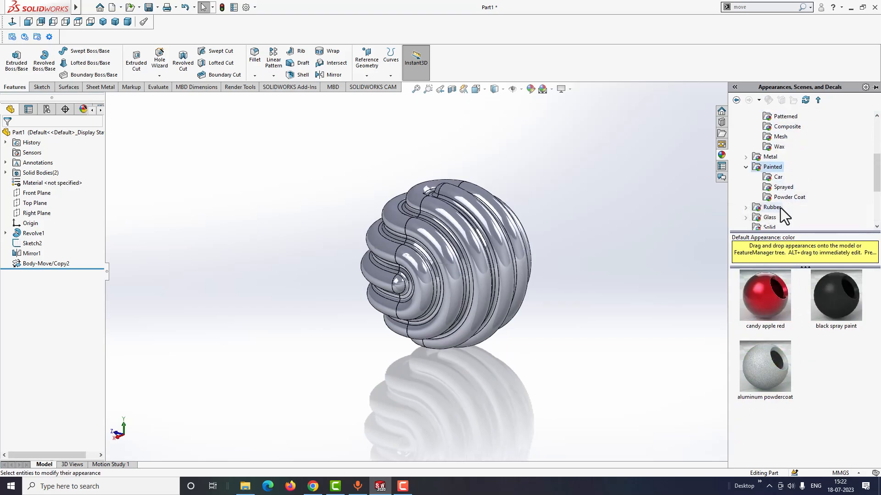
click(776, 179)
scroll(790, 311, down, 3)
drag(843, 444, 429, 239)
- Continue the candy apple red stripe across the seam and add it to a ridge face on the ball's other side
click(875, 154)
drag(818, 413, 782, 364)
key(Return)
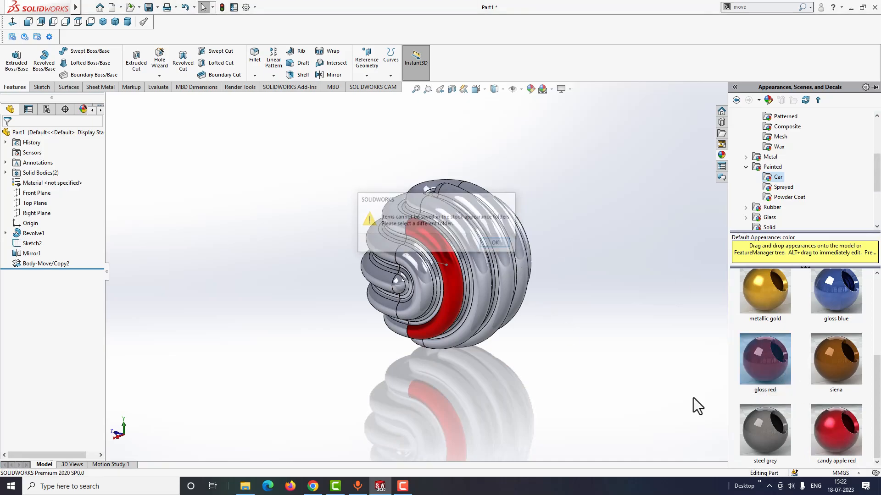
drag(835, 423, 393, 216)
middle_drag(475, 373, 376, 385)
click(875, 156)
drag(825, 429, 474, 211)
click(471, 211)
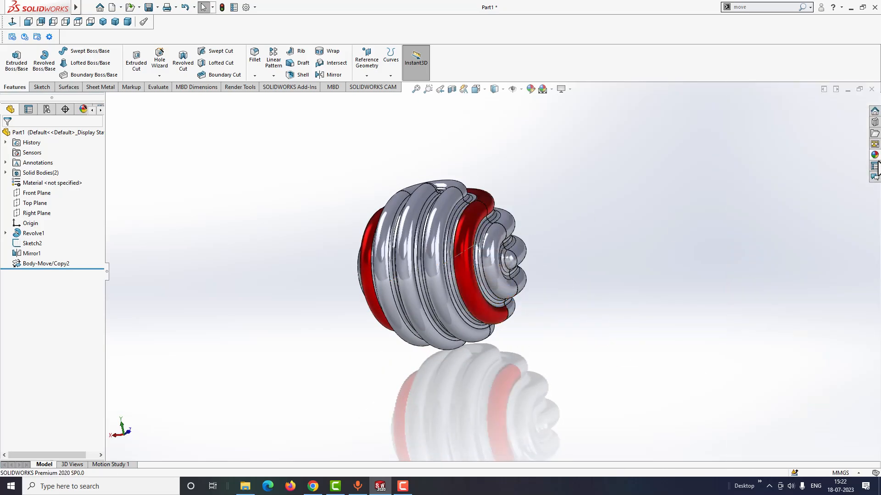
- Apply candy apple red to two more ridge faces, leaving every other ridge uncoloured
middle_drag(618, 367, 463, 364)
click(877, 158)
drag(828, 431, 454, 302)
click(454, 303)
middle_drag(499, 377, 675, 330)
click(876, 154)
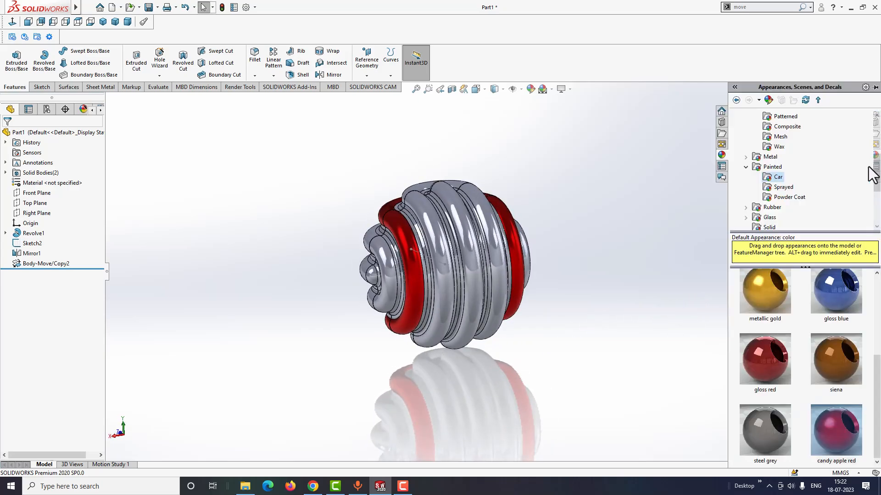
drag(831, 423, 444, 192)
click(444, 195)
- Extend the red car paint to further matching ridge faces around the ball
middle_drag(472, 269, 557, 320)
click(874, 157)
drag(831, 423, 463, 201)
click(462, 195)
middle_drag(588, 356, 812, 191)
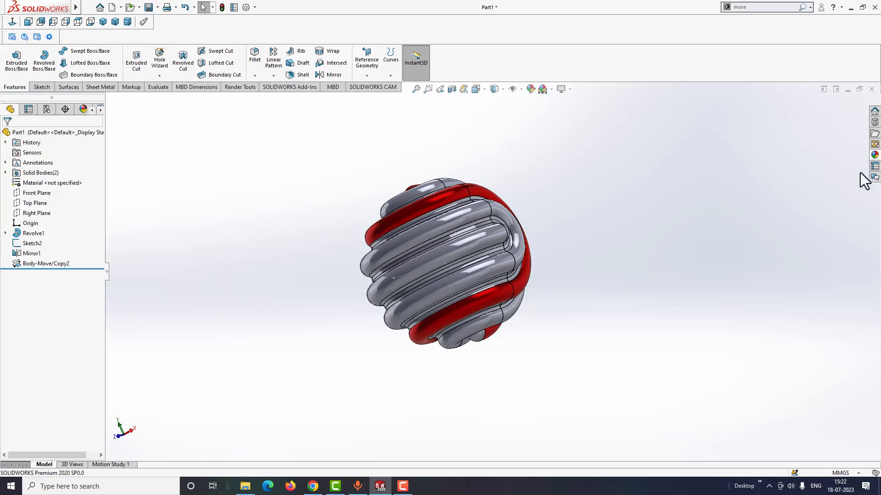
click(874, 155)
drag(764, 360, 484, 340)
click(480, 338)
middle_drag(485, 340, 874, 174)
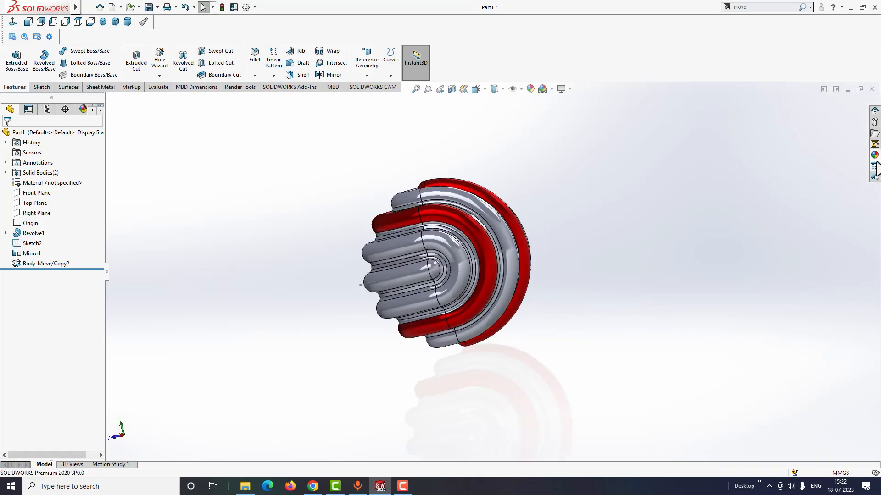
- Apply red car paint to the middle ridge faces that lead into the central domes
click(875, 167)
click(721, 156)
middle_drag(541, 272, 564, 275)
drag(833, 417, 478, 282)
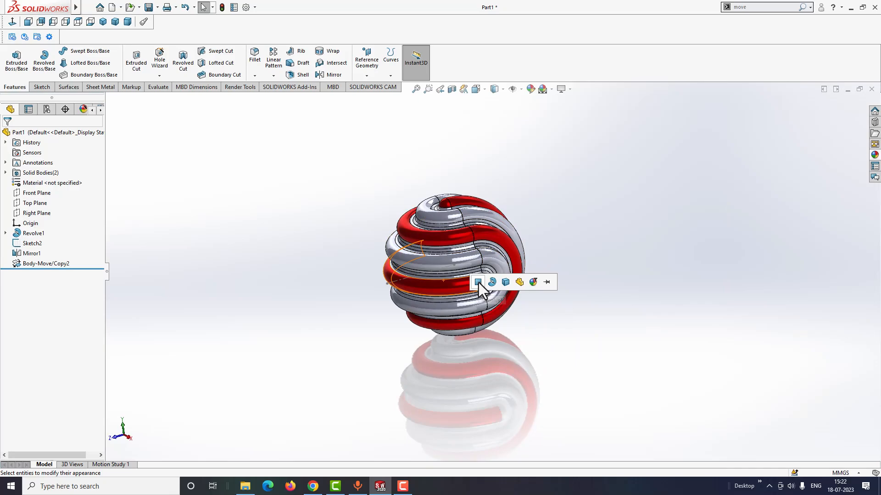
middle_drag(608, 314, 591, 319)
click(875, 155)
drag(845, 365, 435, 276)
click(435, 276)
- Apply candy apple red to the small central dome at the end of the red middle ridge
middle_drag(469, 334, 631, 338)
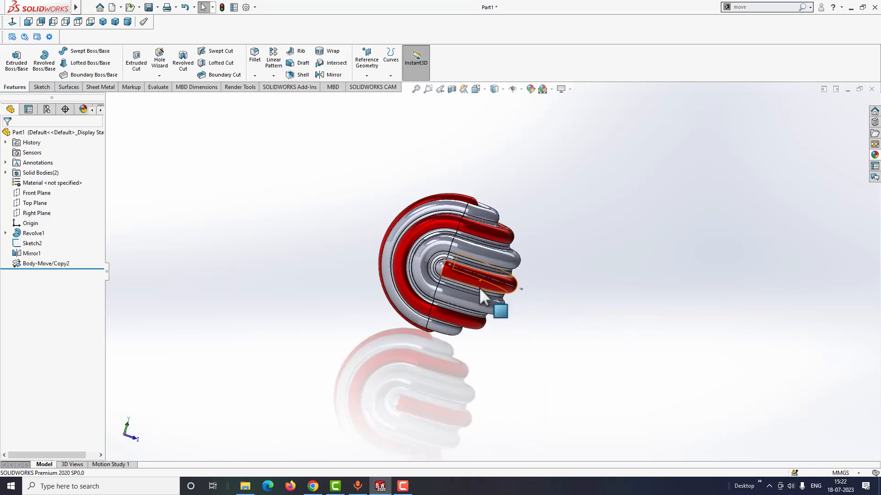
click(875, 156)
click(814, 426)
drag(814, 426, 439, 265)
middle_drag(554, 325, 613, 296)
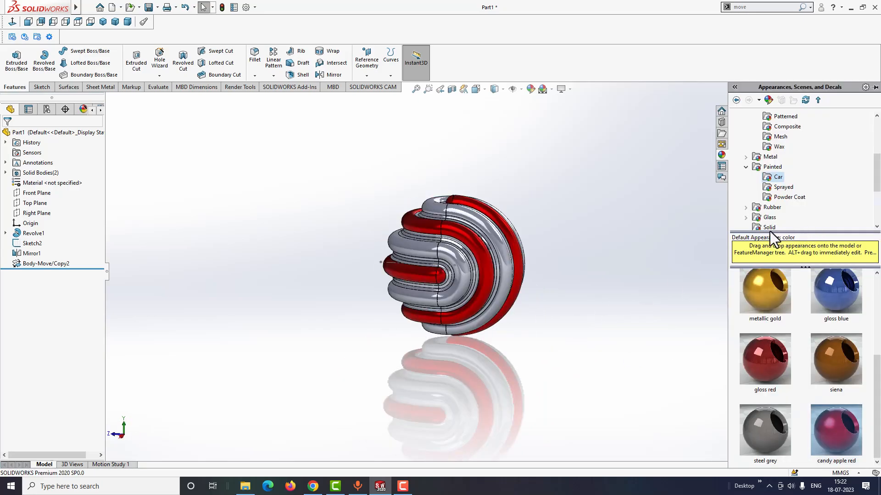
- Apply the blue high gloss plastic appearance to the grey ridge face directly above the red middle ridge
scroll(757, 177, up, 4)
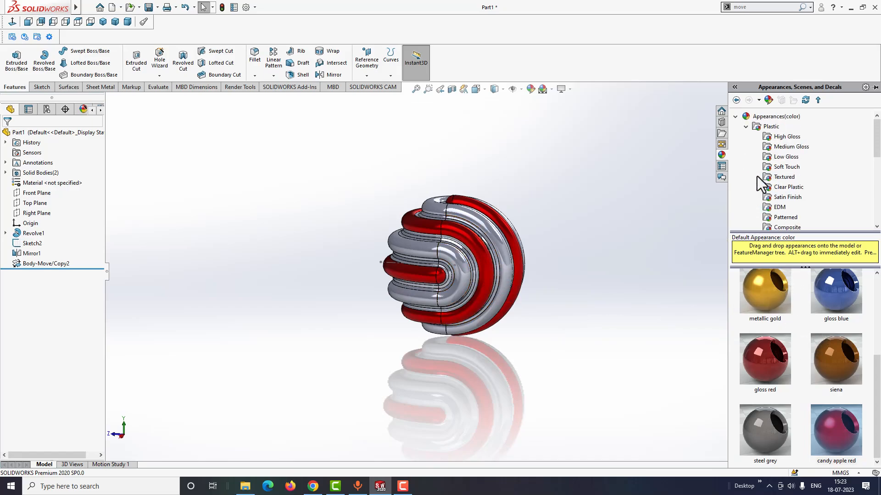
click(771, 127)
click(787, 136)
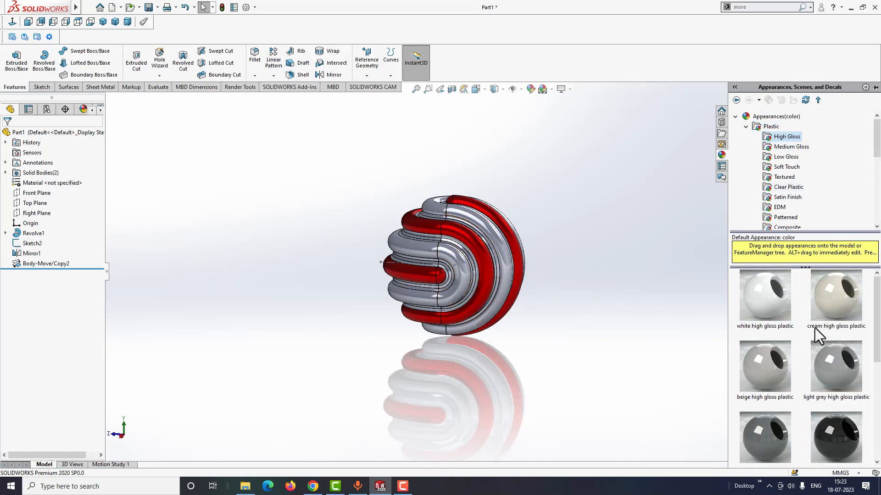
drag(838, 306, 413, 253)
click(414, 252)
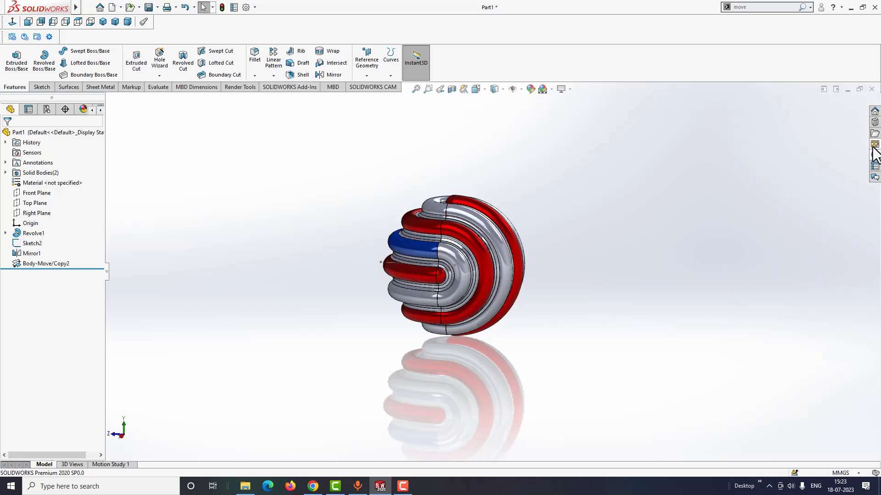
- Apply blue high gloss plastic to the ridge looping around the red dome and to two more grey ridge faces
click(875, 156)
drag(836, 297, 440, 262)
middle_drag(469, 341, 601, 364)
click(874, 157)
drag(836, 296, 440, 291)
middle_drag(527, 367, 620, 352)
click(874, 155)
drag(835, 296, 465, 211)
click(465, 211)
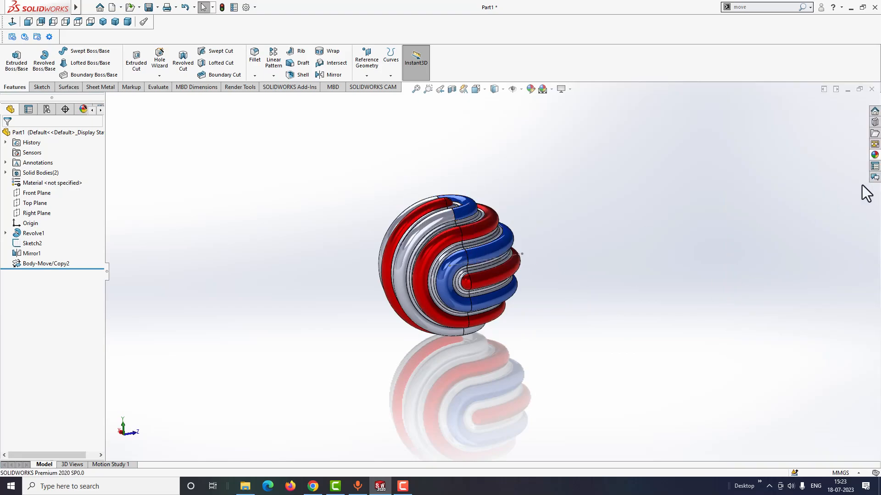
- Apply blue high gloss plastic to the remaining grey ridge faces between the red stripes
click(874, 155)
drag(835, 291, 428, 268)
middle_drag(428, 268, 505, 259)
click(875, 156)
drag(841, 295, 469, 244)
click(459, 222)
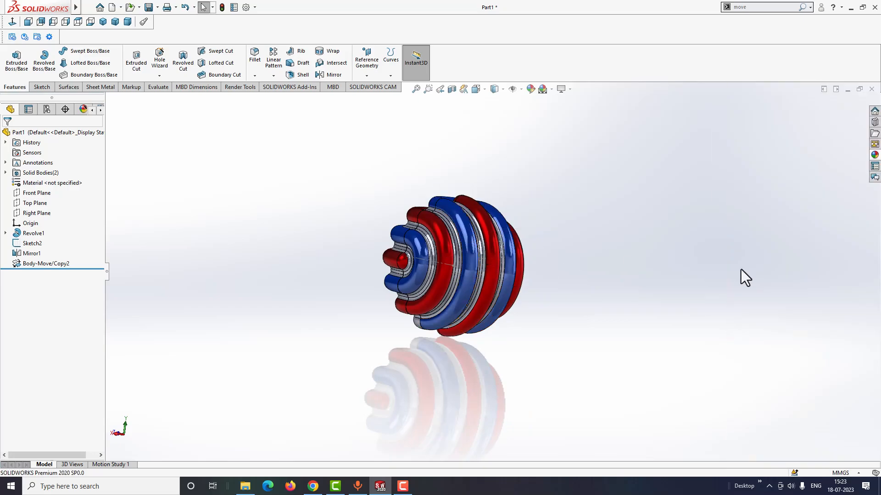
- Apply white high gloss plastic to the Revolve1 feature to colour the grooves between the stripes
middle_drag(642, 248, 582, 266)
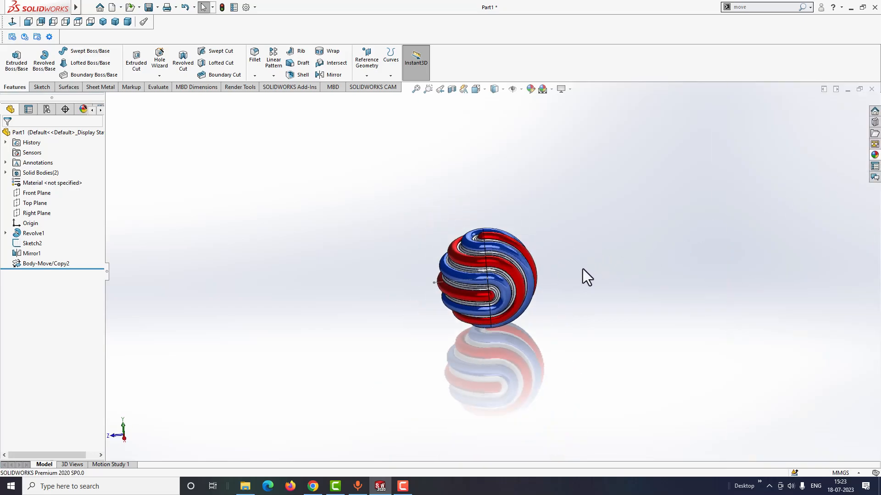
scroll(490, 299, down, 3)
click(874, 155)
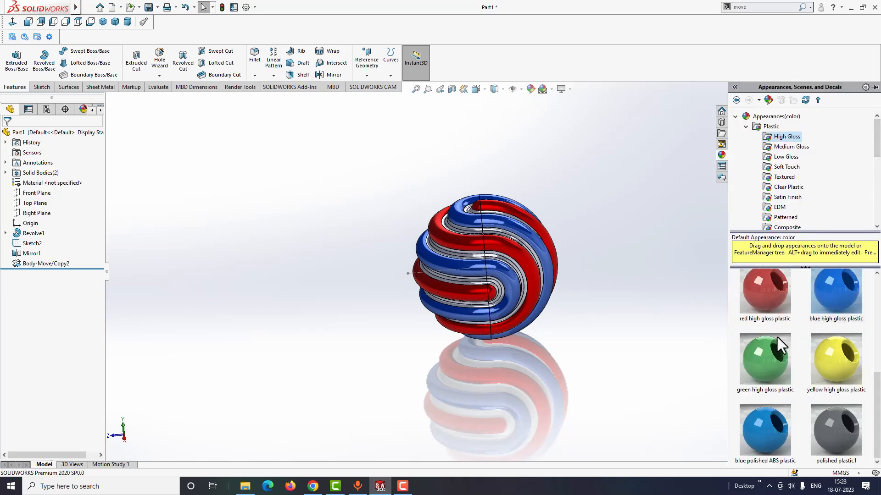
scroll(785, 321, up, 5)
drag(769, 291, 453, 254)
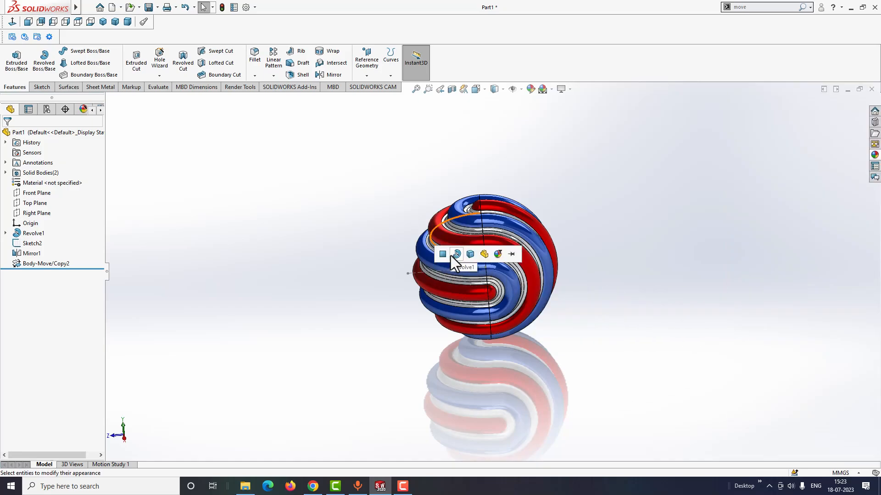
click(451, 255)
- Change the display style to Shaded without edges and view the finished ball from another angle
middle_drag(536, 335, 553, 140)
click(572, 93)
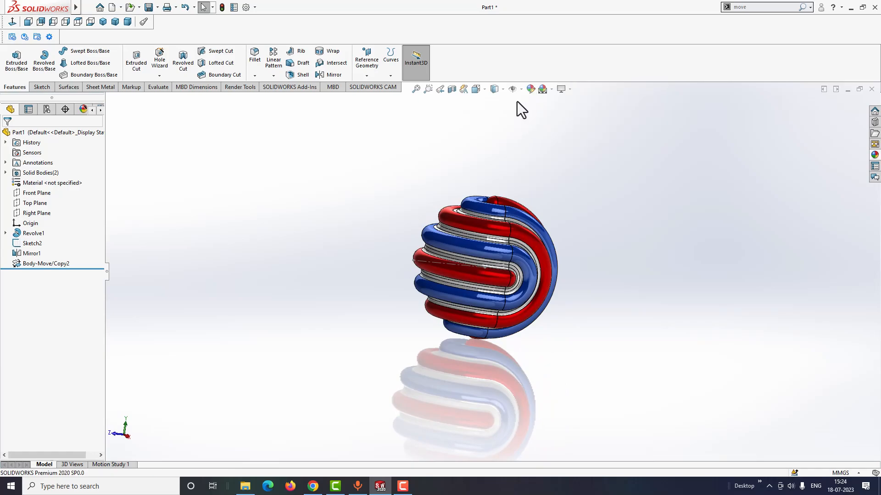
click(502, 93)
click(496, 114)
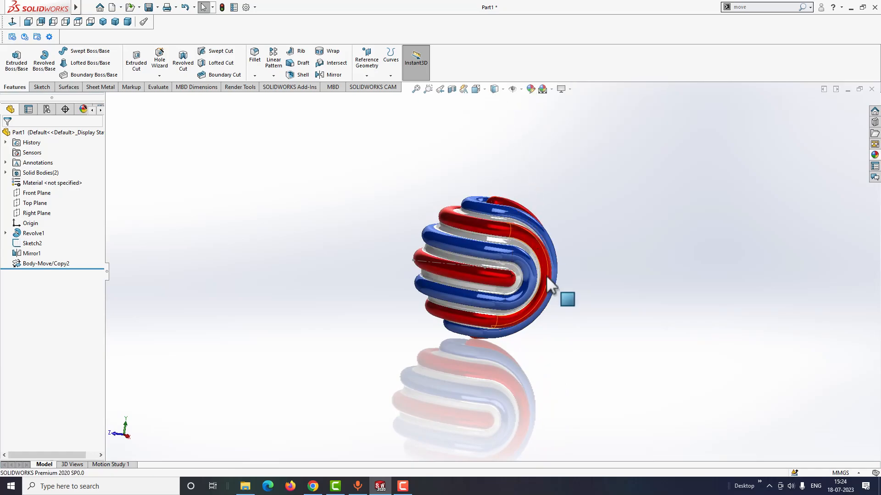
middle_drag(469, 262, 507, 197)
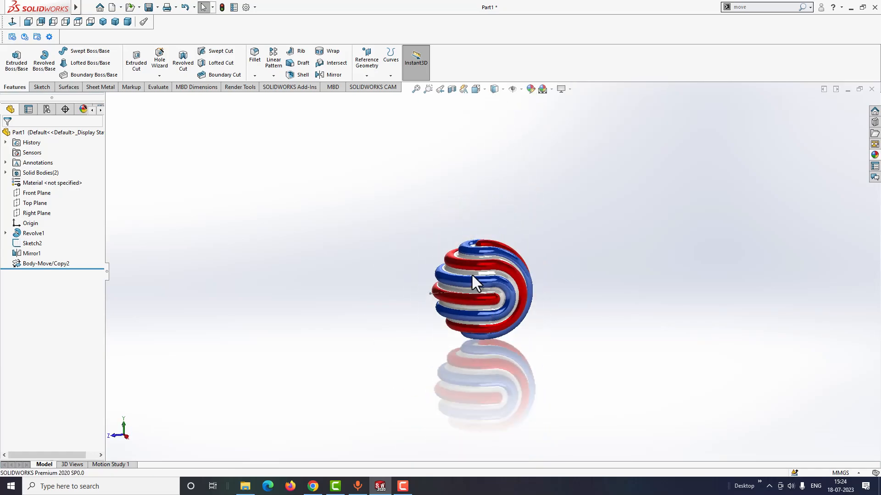
- Hide Sketch2 so that only the coloured ball is displayed, and turn the ball to a three-quarter view
scroll(482, 315, down, 4)
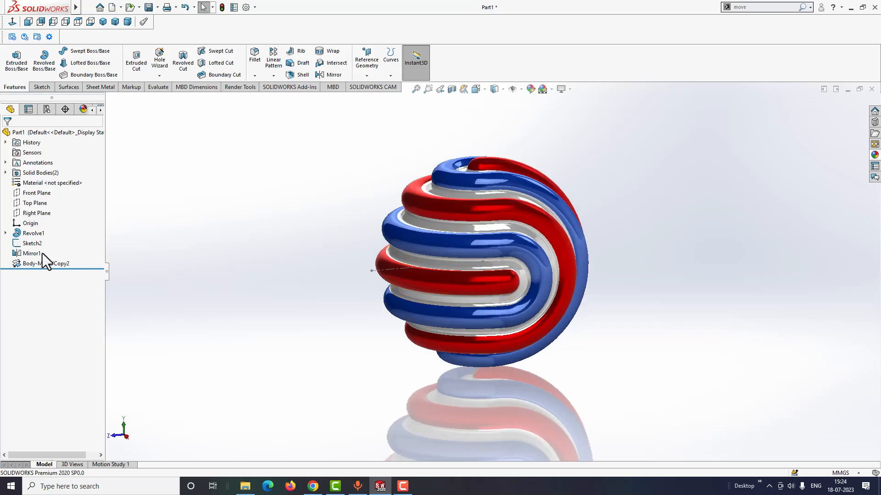
click(30, 243)
click(34, 233)
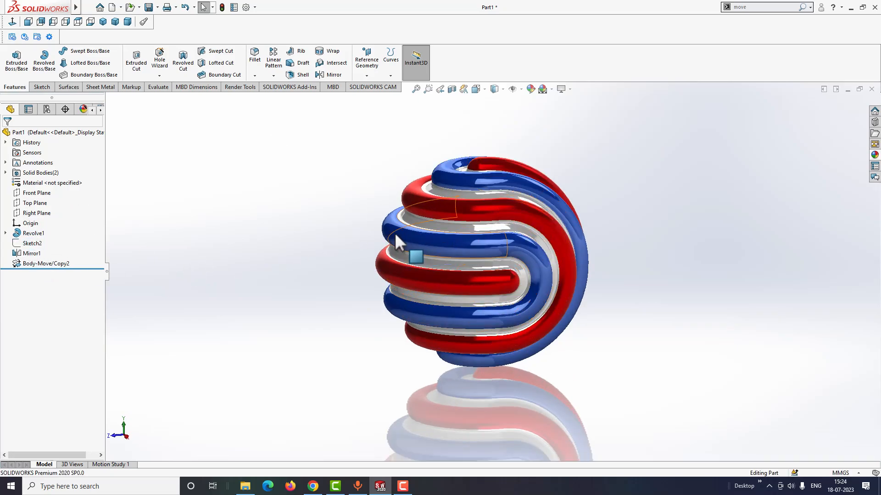
middle_drag(447, 259, 477, 188)
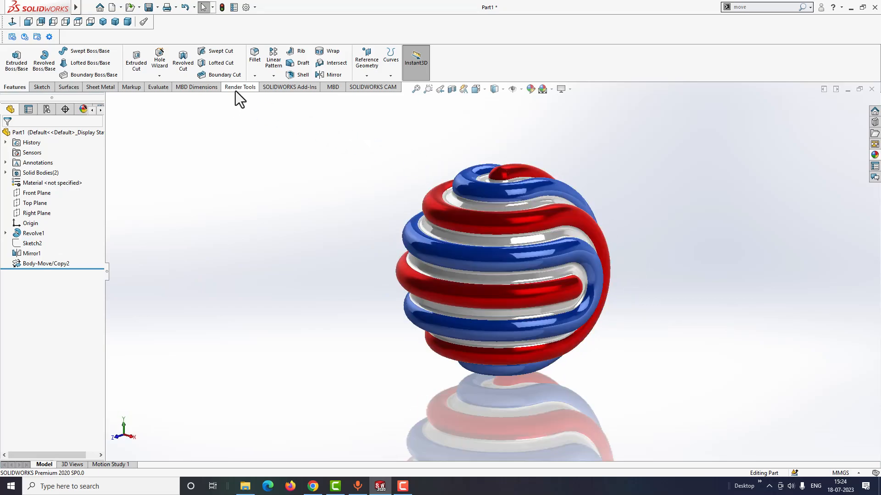
click(239, 87)
click(224, 59)
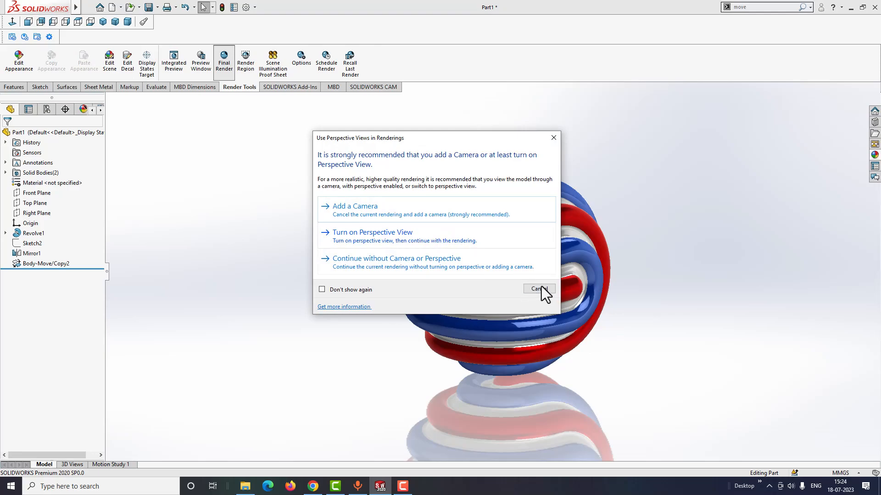
click(539, 289)
right_click(240, 89)
click(222, 98)
right_click(230, 89)
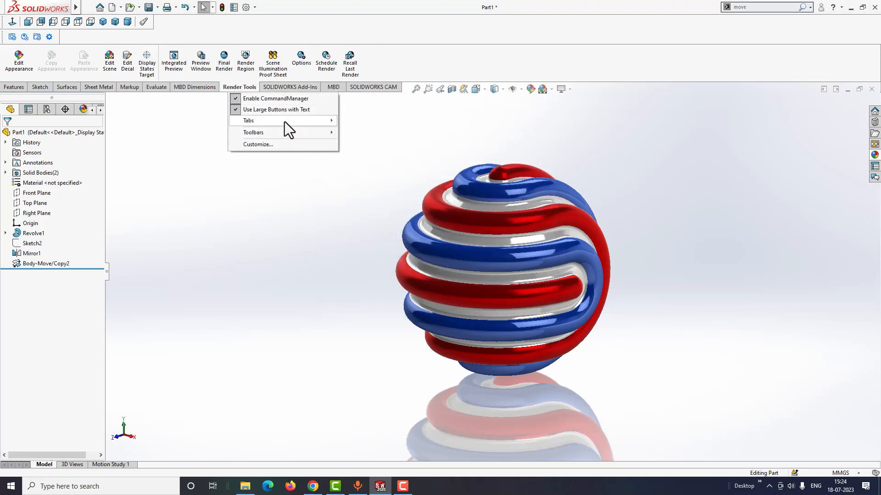
mouse_move(285, 121)
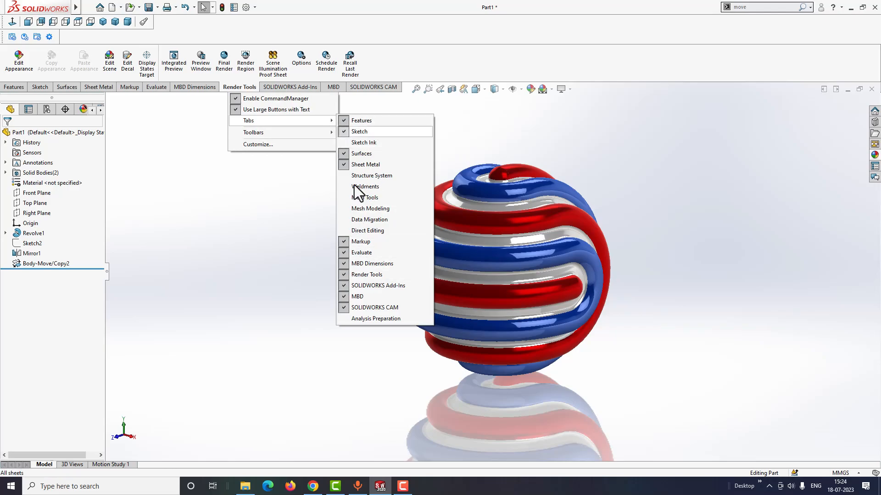
click(316, 222)
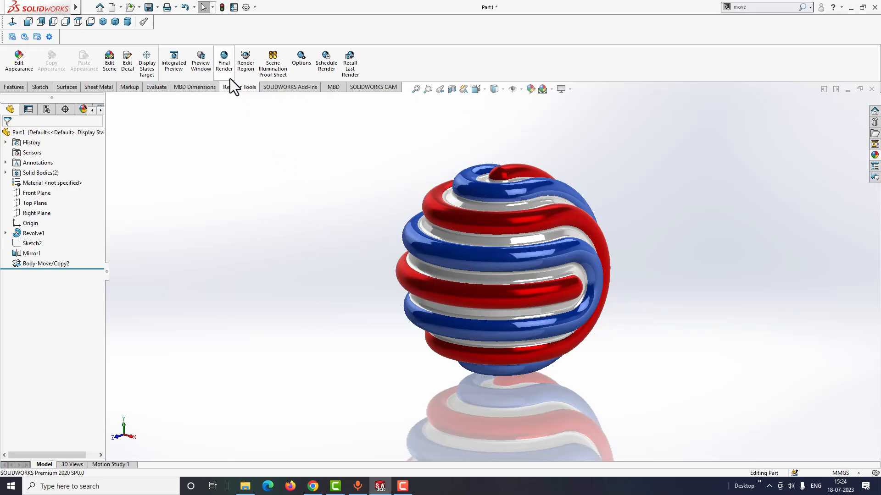
- Start a final render of the finished red, blue and white ball
click(224, 59)
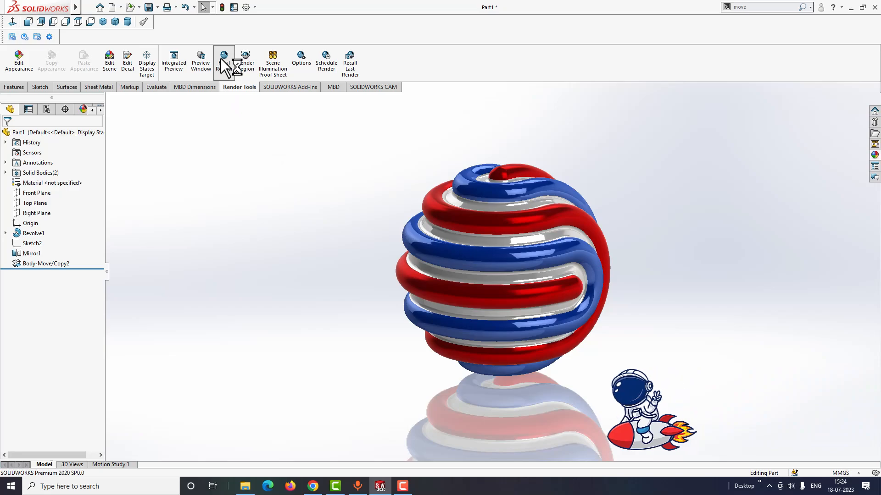